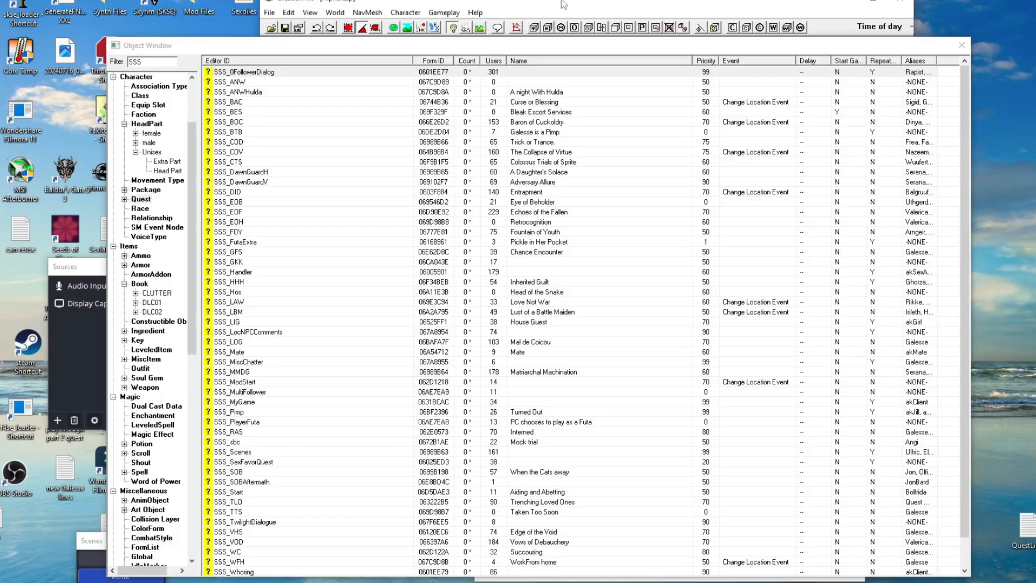
# Show the Quest category and check which actions are available for creating a new quest.
pyautogui.click(140, 200)
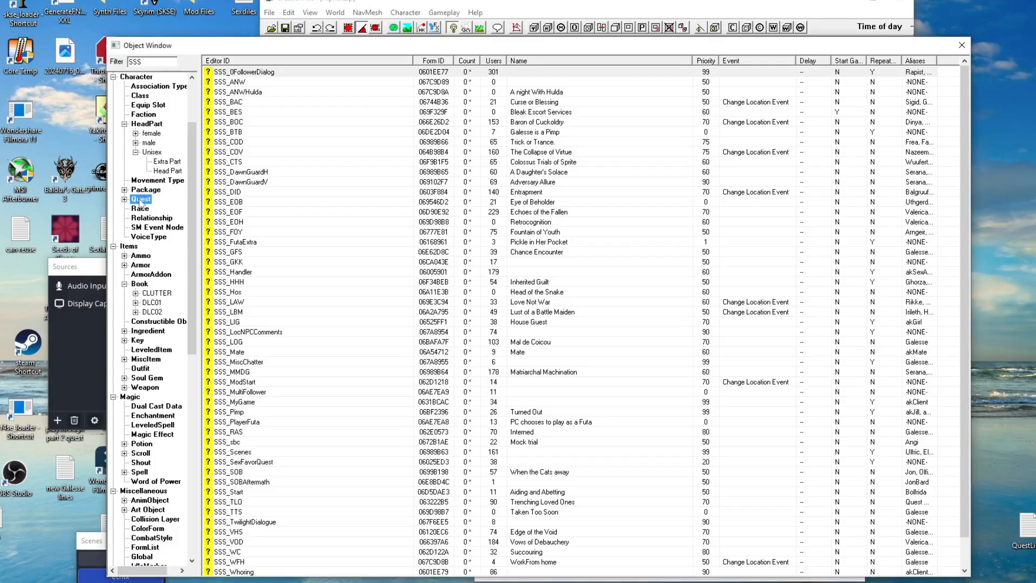
pyautogui.rightClick(537, 142)
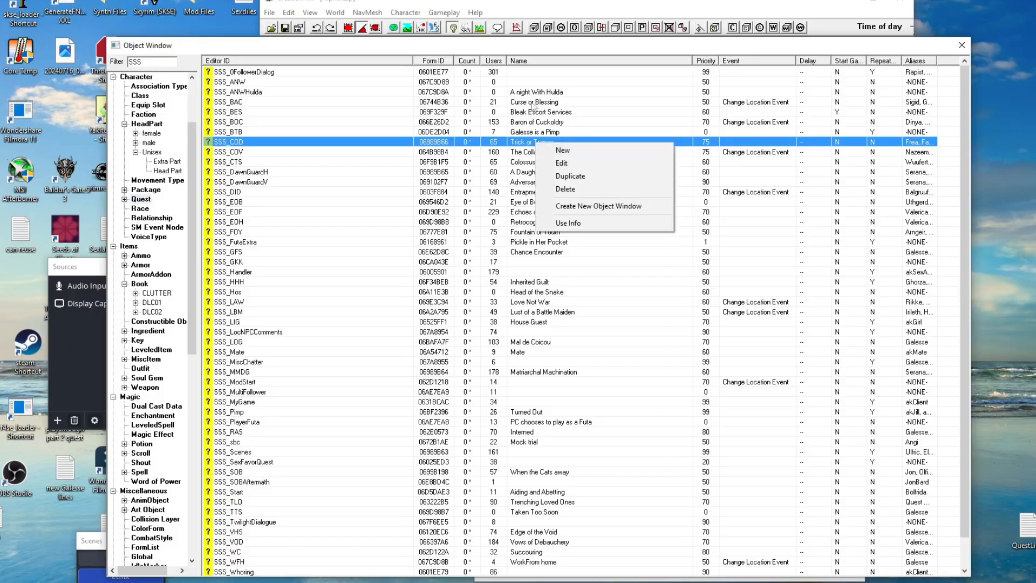
pyautogui.click(408, 46)
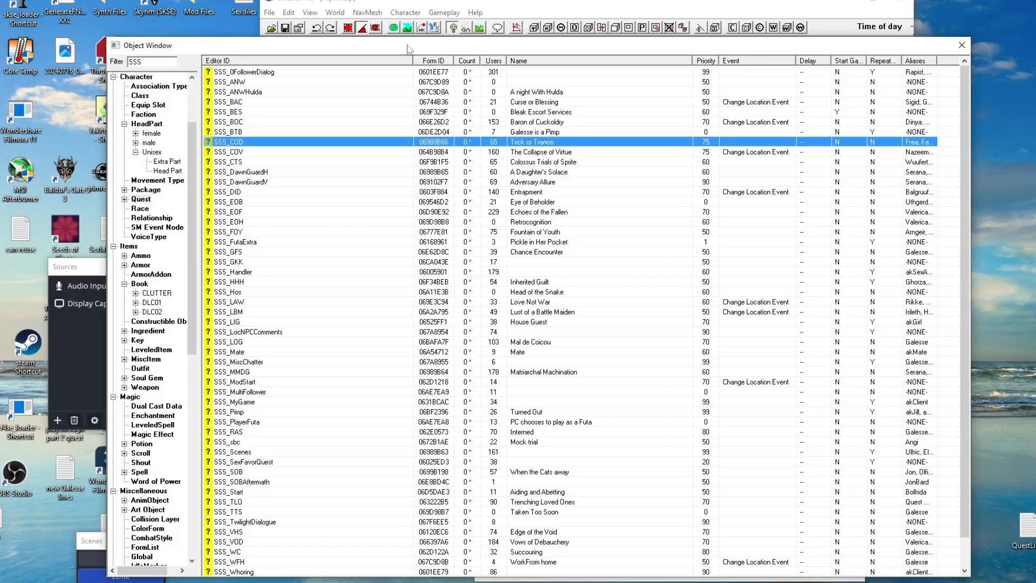
# Review the ID, quest name and priority of the SSS_0FollowerDialog quest, and close it.
pyautogui.click(306, 73)
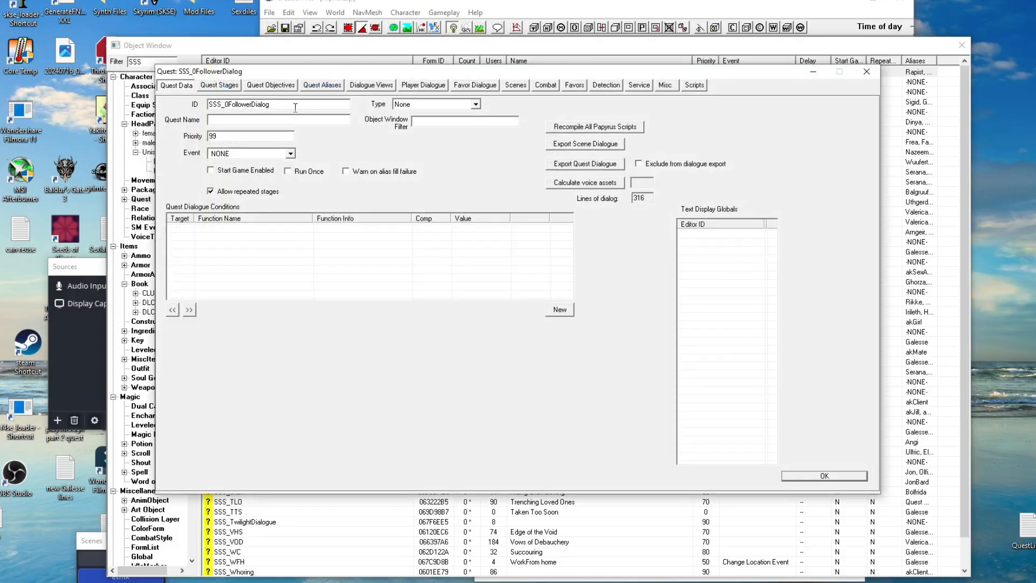
pyautogui.moveTo(285, 106); pyautogui.dragTo(200, 111)
pyautogui.click(235, 120)
pyautogui.moveTo(232, 138); pyautogui.dragTo(208, 139)
pyautogui.click(823, 477)
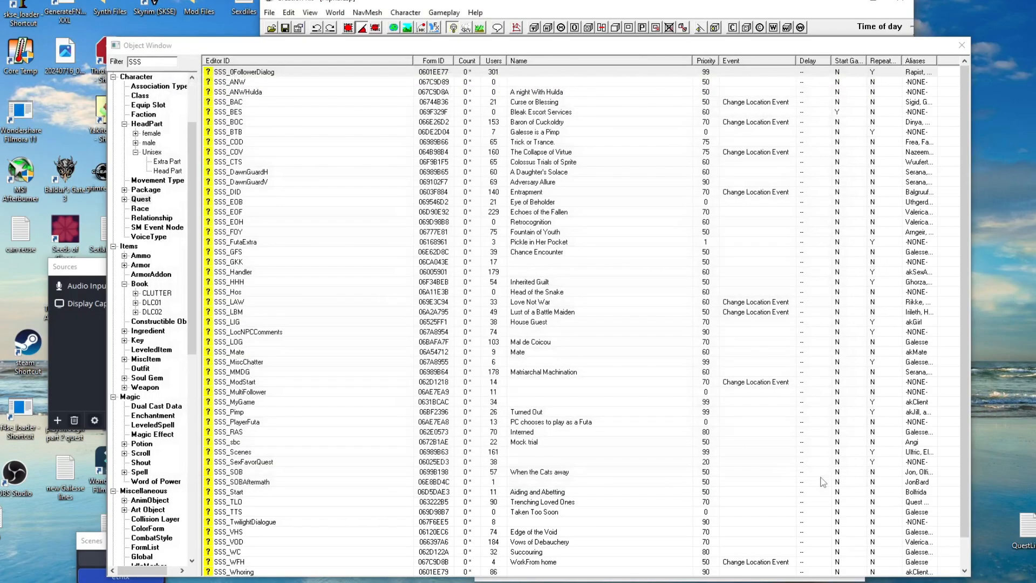
# Reopen the SSS_0FollowerDialog quest and examine its stage 0 settings.
pyautogui.doubleClick(338, 72)
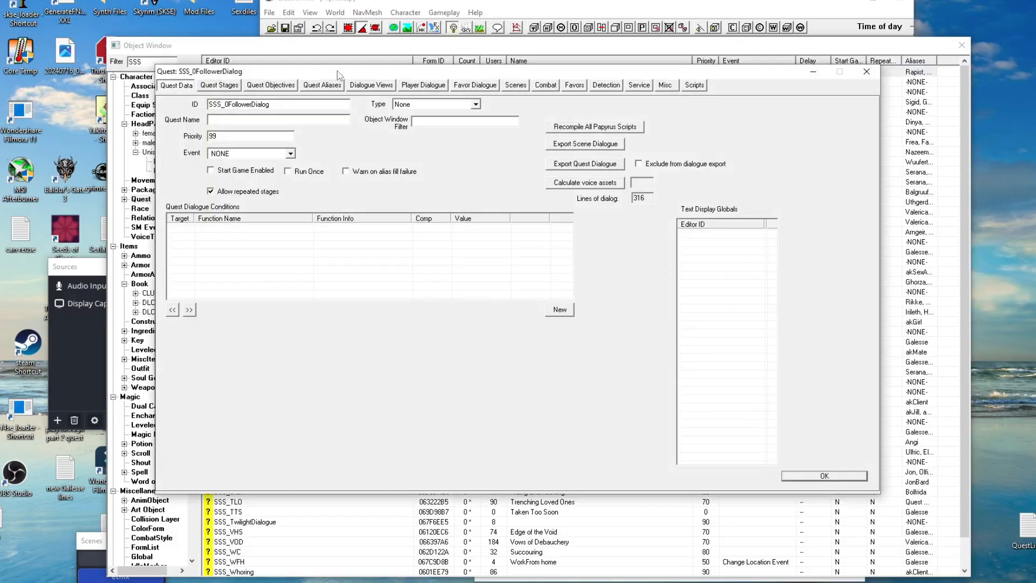
pyautogui.click(224, 86)
pyautogui.click(184, 116)
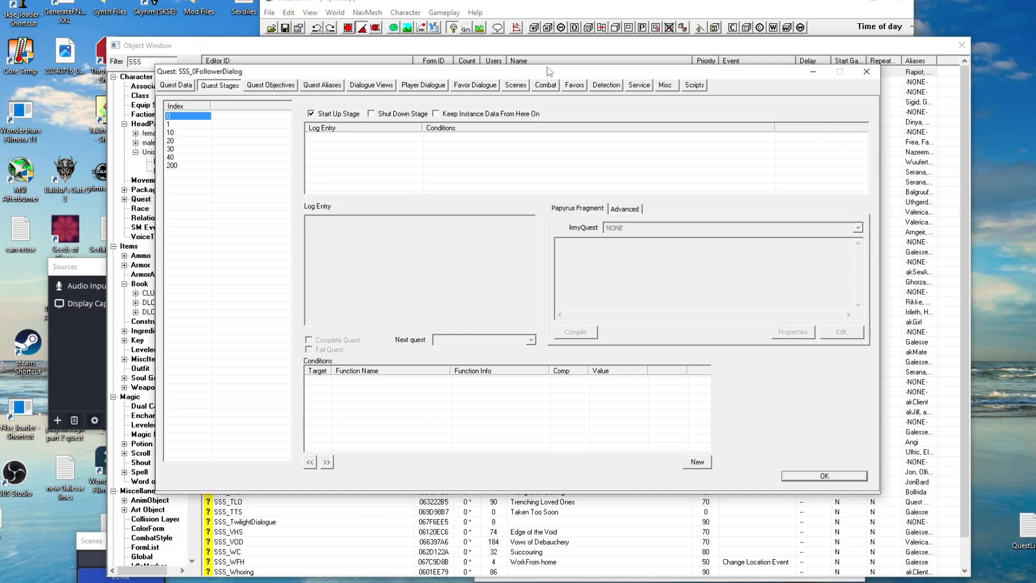
# Review the quest's combat dialogue lines for the Taunt, Attack and Hit topics.
pyautogui.click(553, 89)
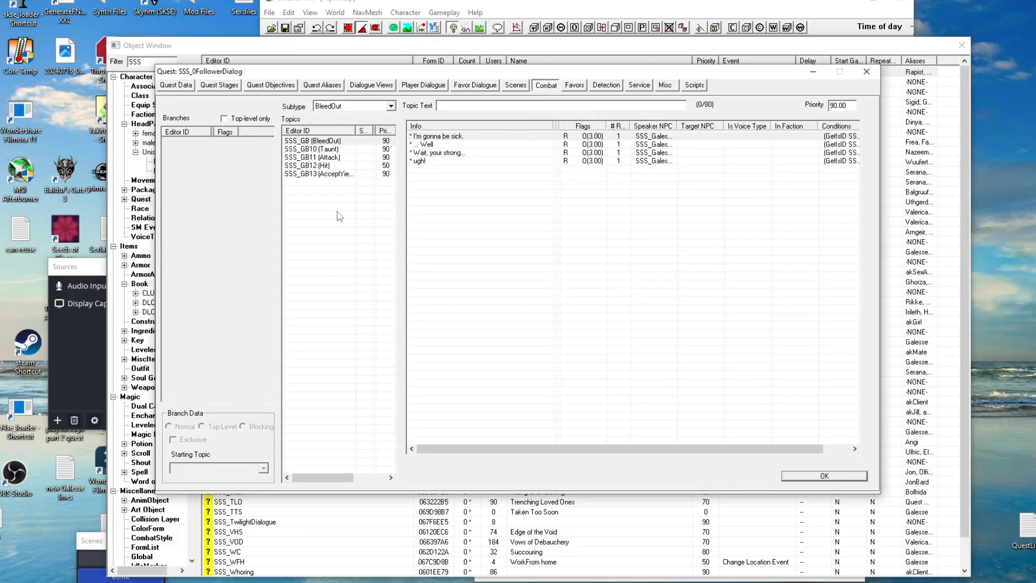
pyautogui.click(321, 150)
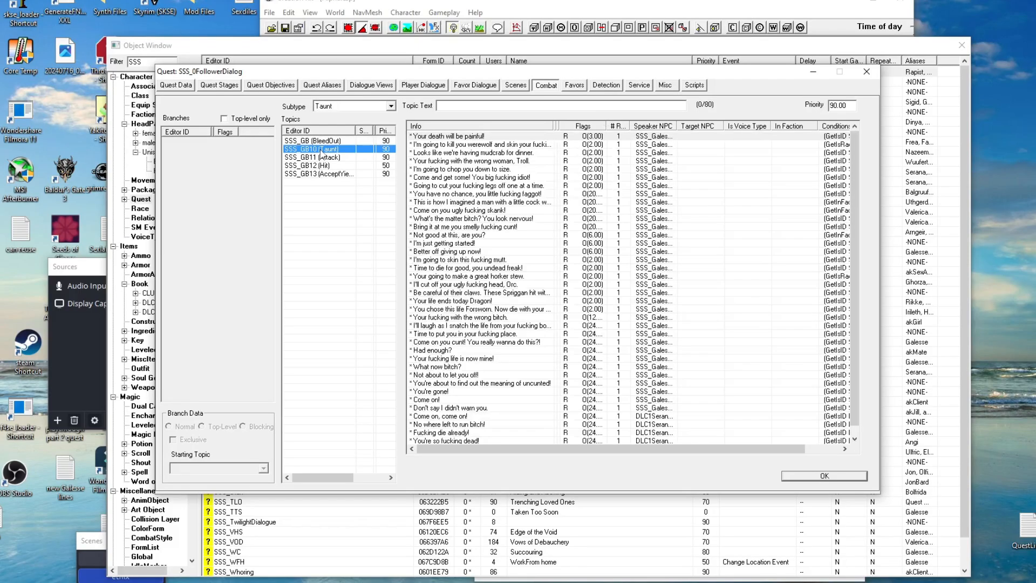
pyautogui.click(333, 160)
pyautogui.click(326, 167)
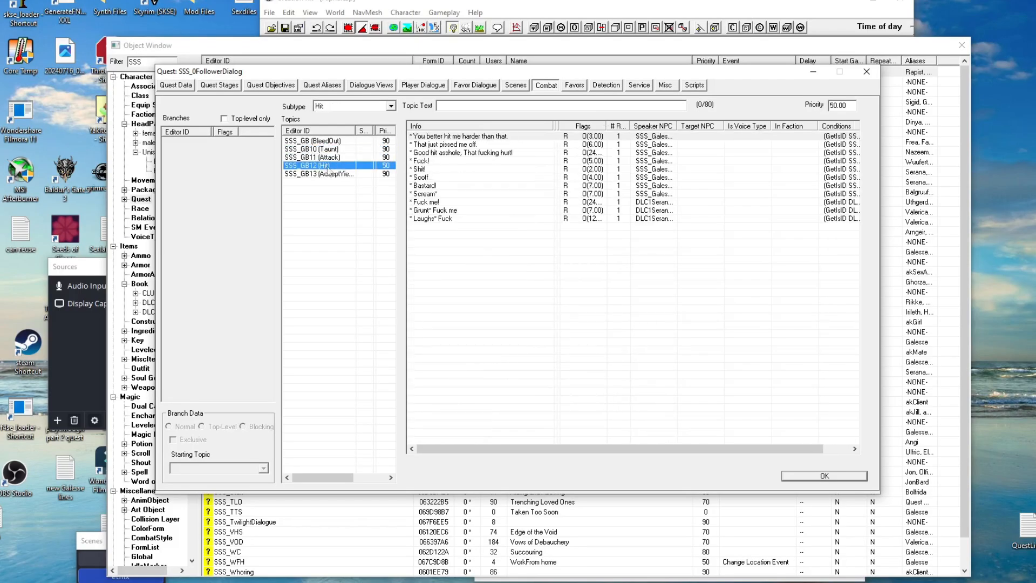
# Browse the combat topic types available for a new topic, from PowerAttack to Assault, without adding one.
pyautogui.rightClick(332, 222)
pyautogui.click(350, 227)
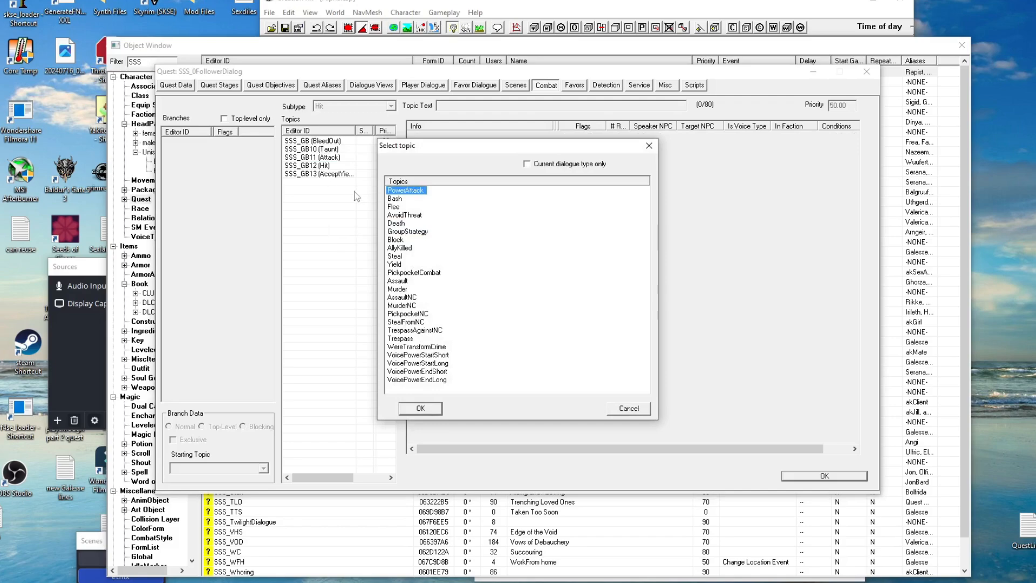
pyautogui.press('Down')
pyautogui.press('Down')
pyautogui.press('Down')
pyautogui.press('Down')
pyautogui.press('Down')
pyautogui.press('Down')
pyautogui.press('Down')
pyautogui.press('Down')
pyautogui.press('Down')
pyautogui.press('Down')
pyautogui.press('Down')
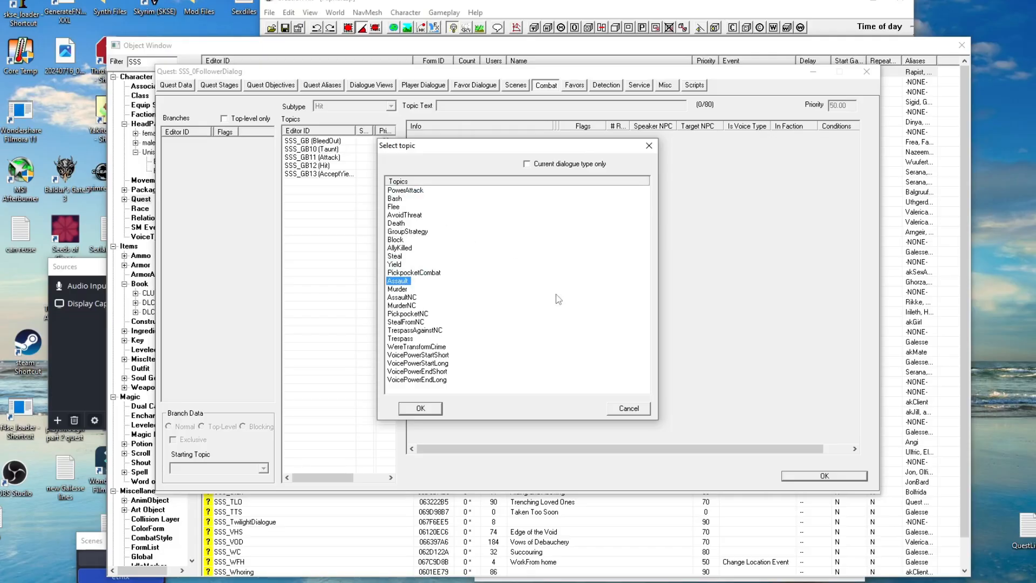
pyautogui.click(628, 408)
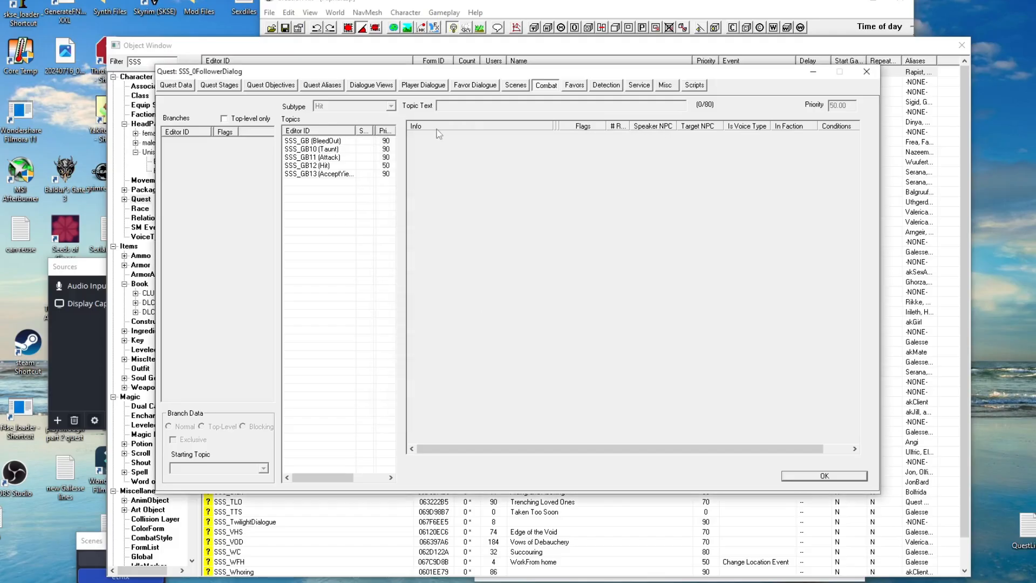
# Open the topic info of the "No where left to run" line in the Taunt topic.
pyautogui.click(332, 150)
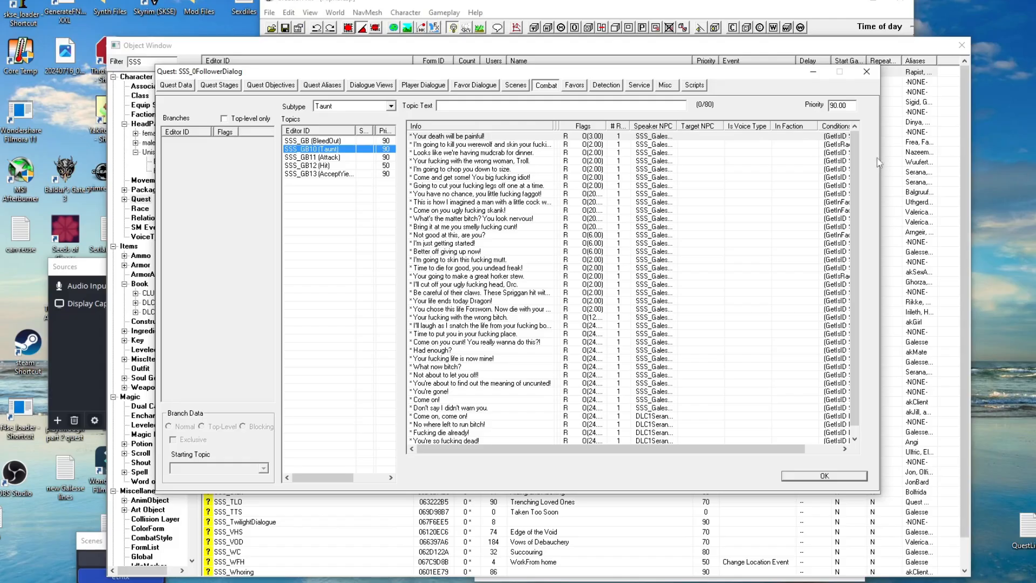
pyautogui.moveTo(852, 158); pyautogui.dragTo(864, 221)
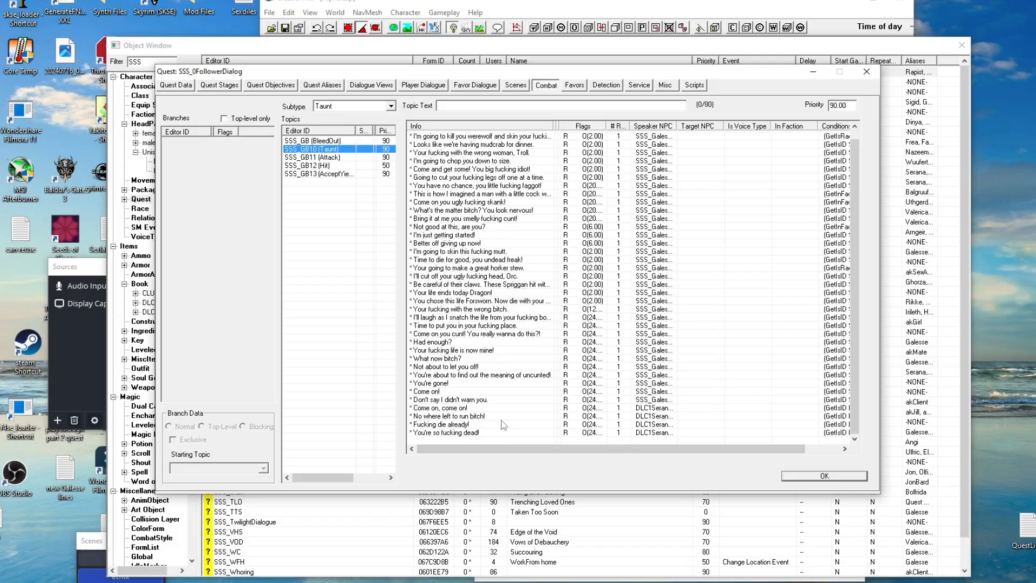
pyautogui.doubleClick(484, 416)
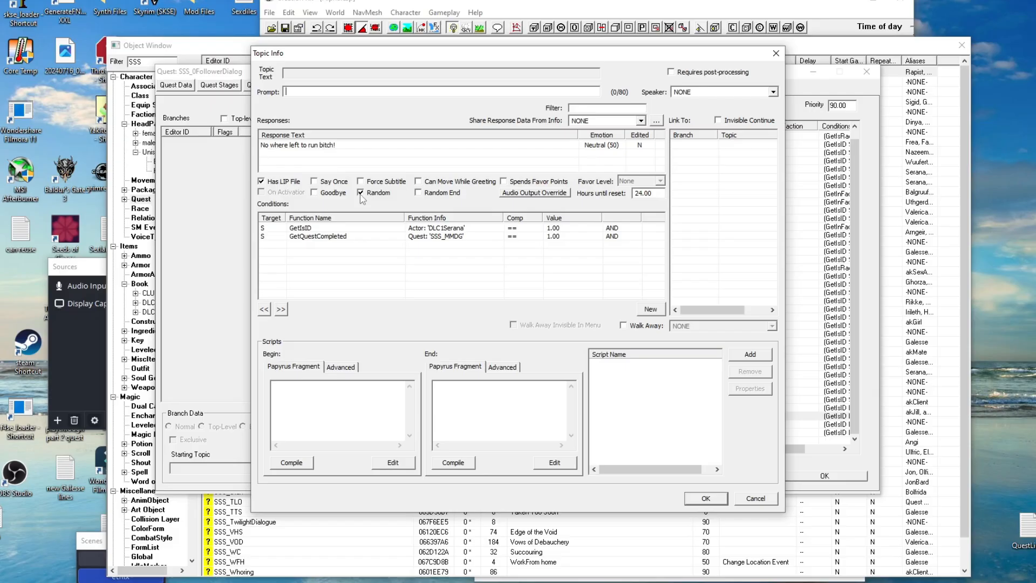
# Inspect the taunt line's quest-completed condition and the actor parameter of its GetIsID condition.
pyautogui.click(425, 237)
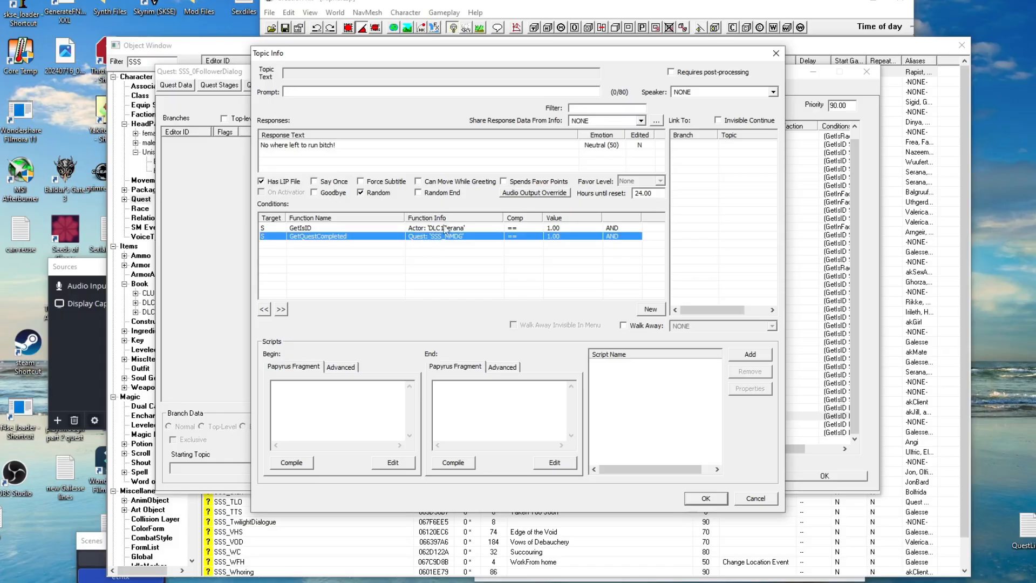
pyautogui.click(444, 228)
pyautogui.doubleClick(444, 228)
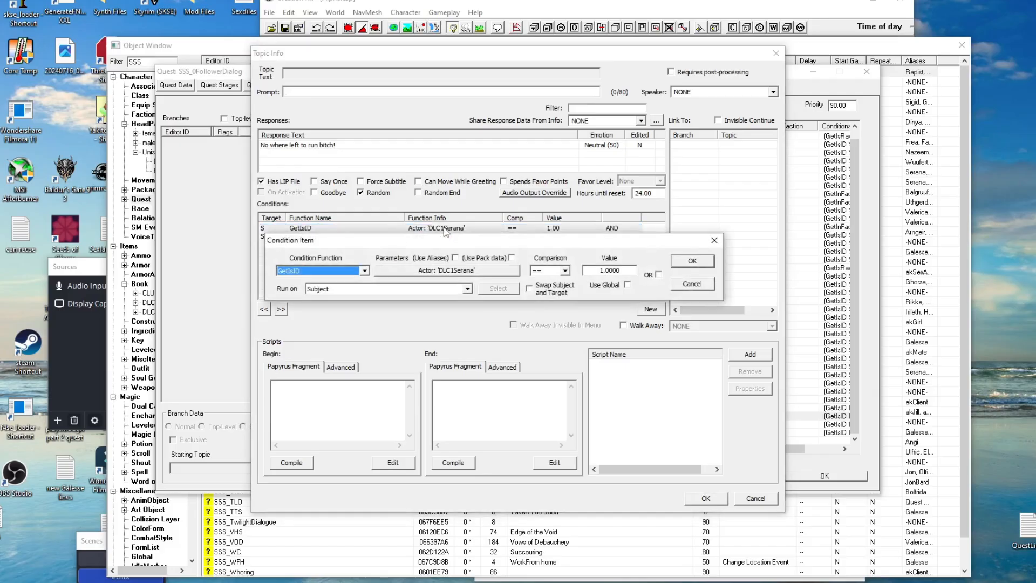
pyautogui.click(453, 270)
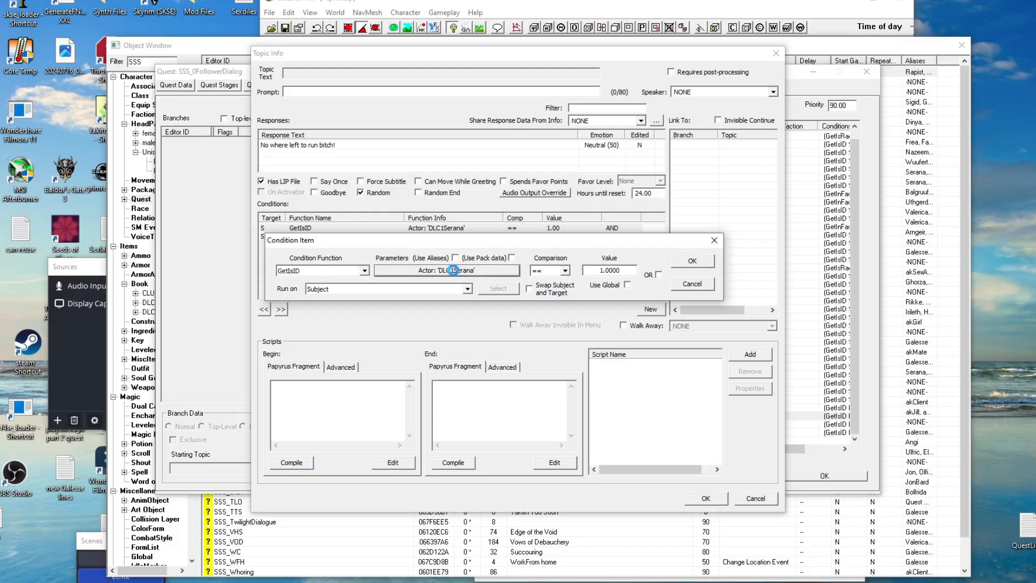
pyautogui.click(454, 271)
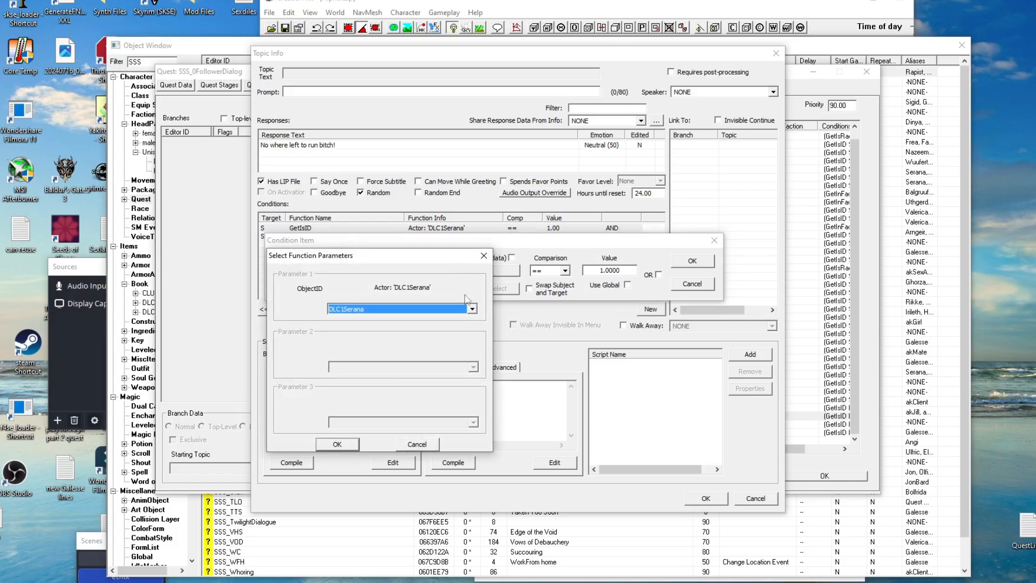
pyautogui.click(430, 444)
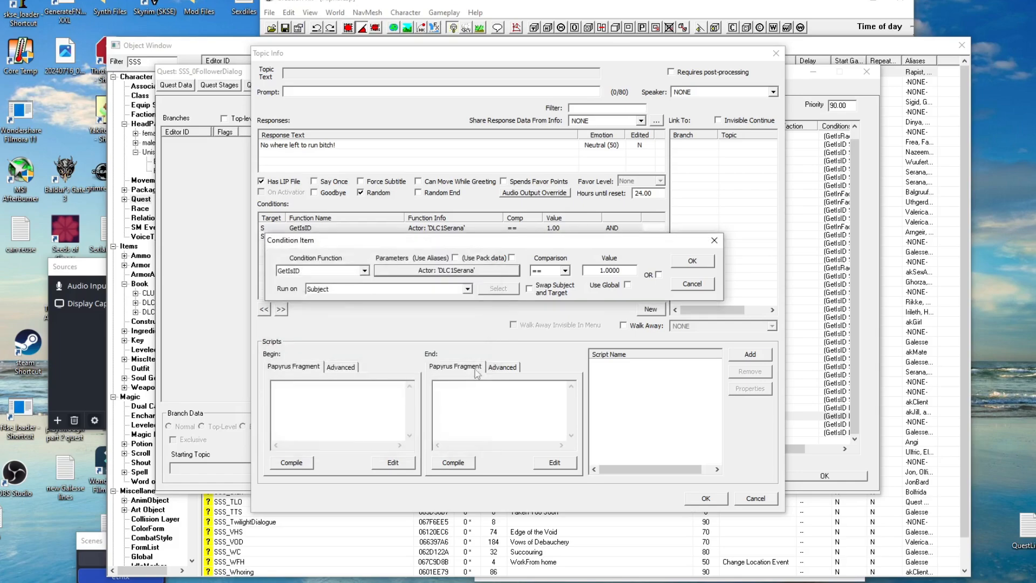
pyautogui.click(692, 261)
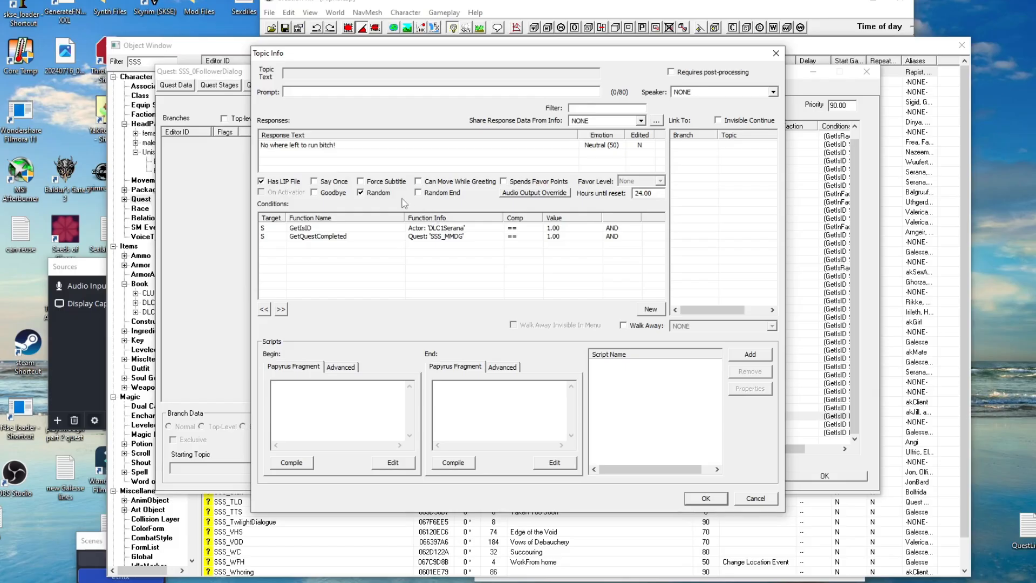
# Inspect the voice file entry of the taunt line's response, and close the response and topic info.
pyautogui.doubleClick(334, 146)
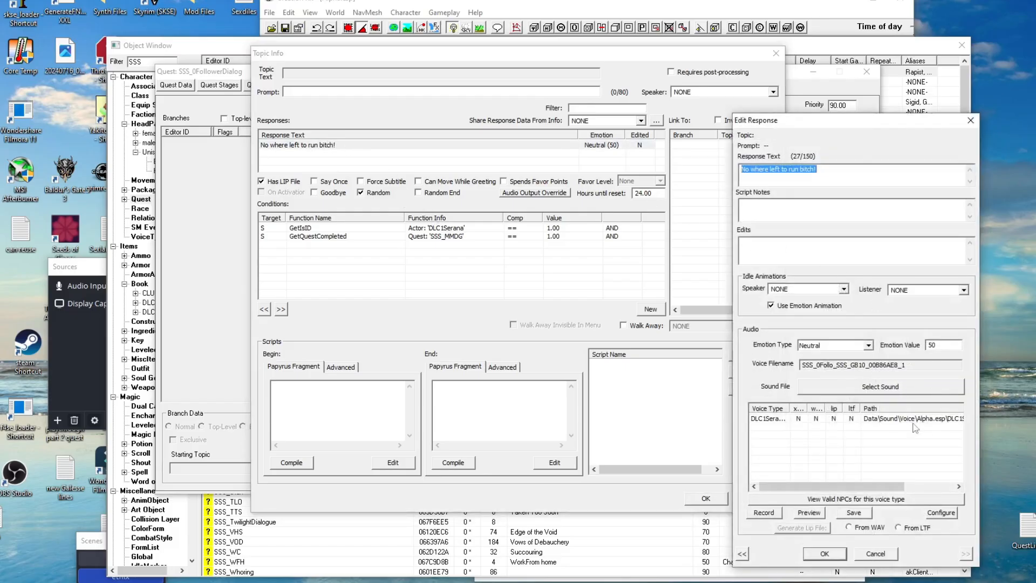
pyautogui.click(833, 420)
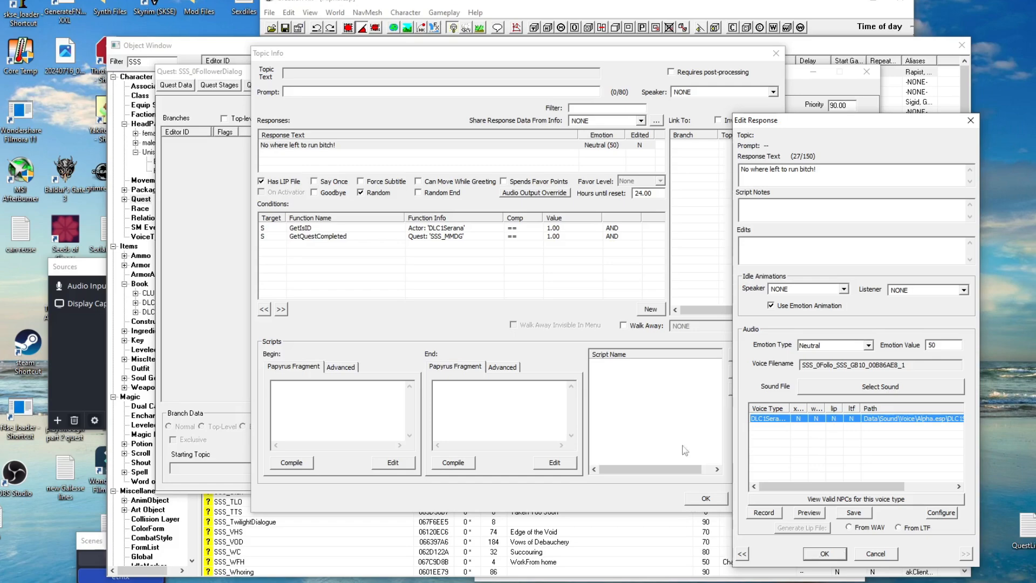
pyautogui.click(452, 225)
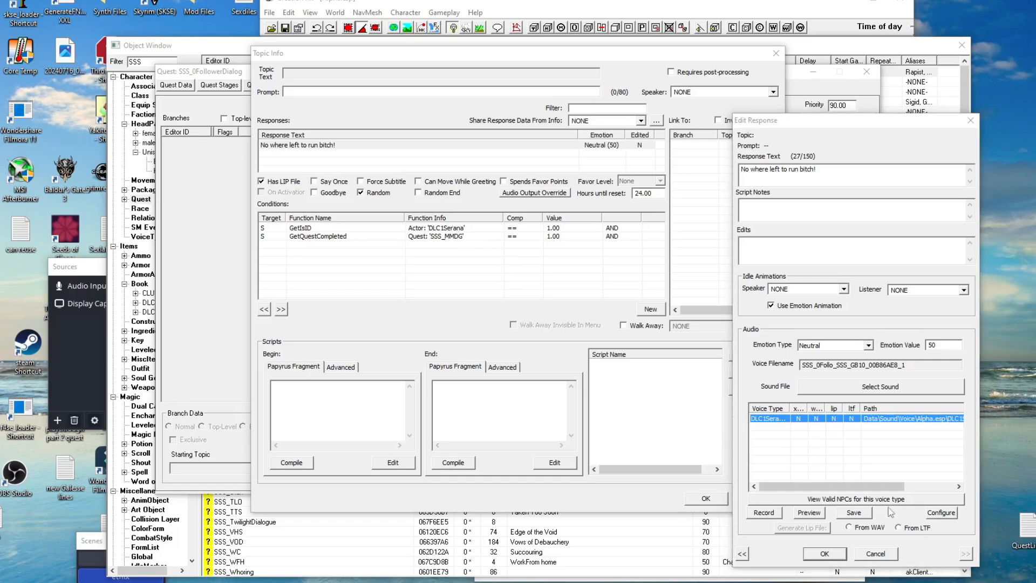
pyautogui.click(831, 554)
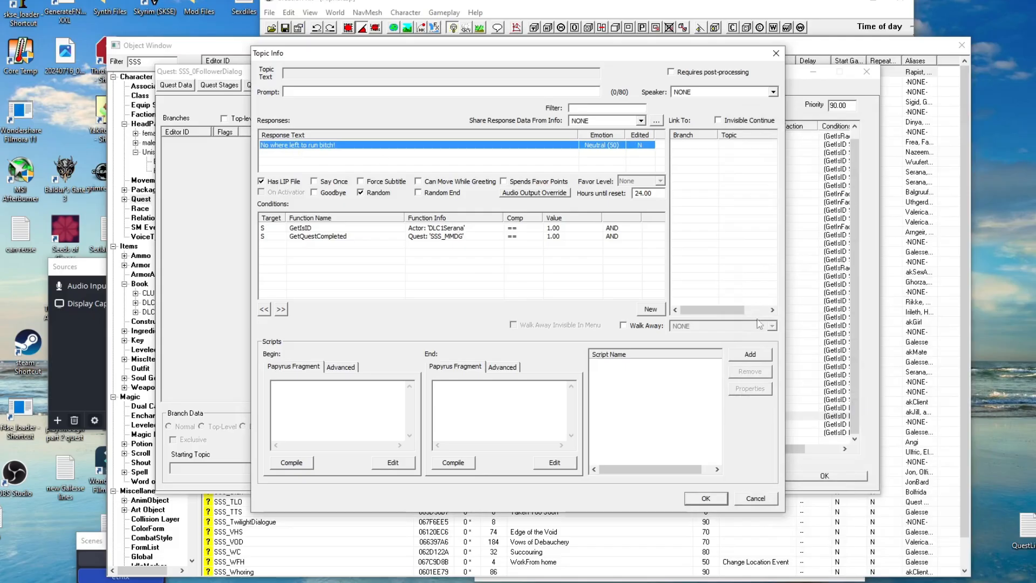
pyautogui.click(705, 499)
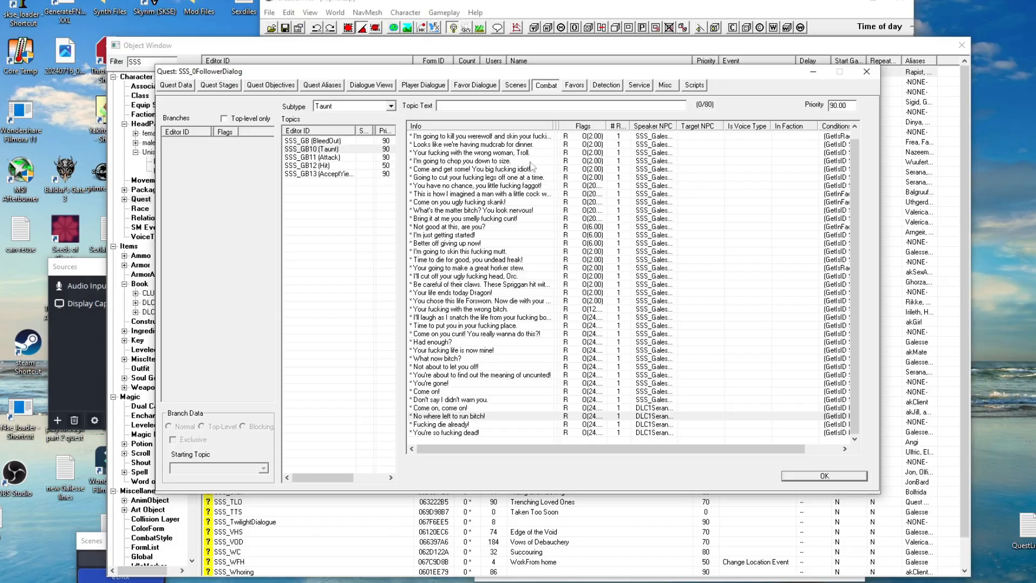
# Open the "I'm going to chop you down to size." taunt and inspect its GetIsID condition.
pyautogui.click(471, 162)
pyautogui.doubleClick(470, 163)
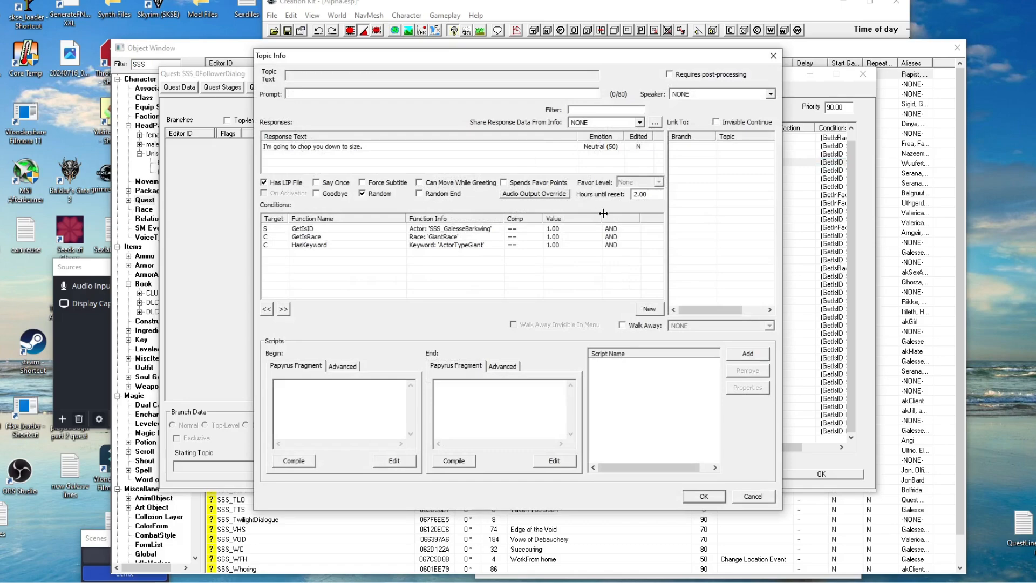
pyautogui.click(482, 230)
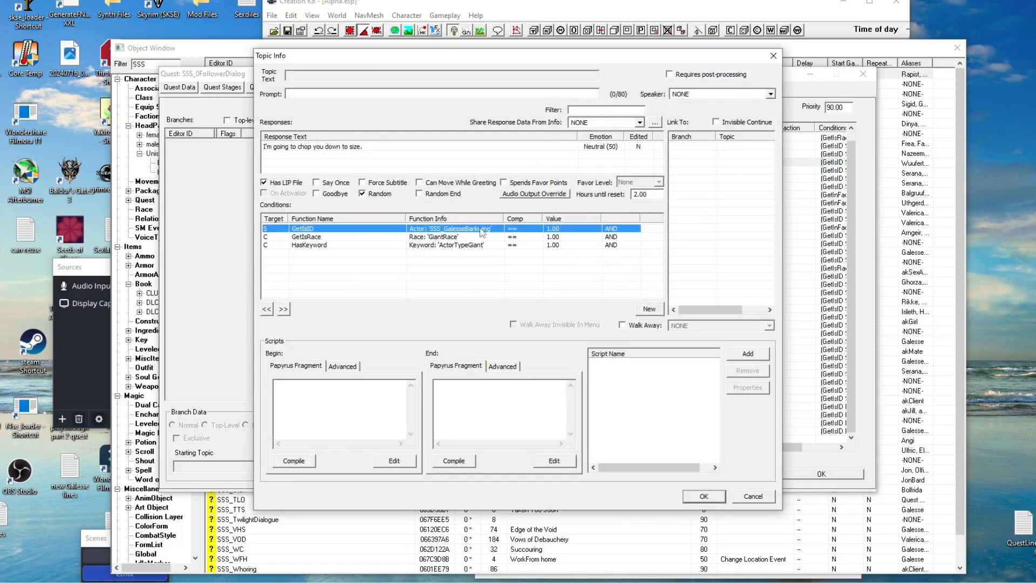
pyautogui.doubleClick(482, 230)
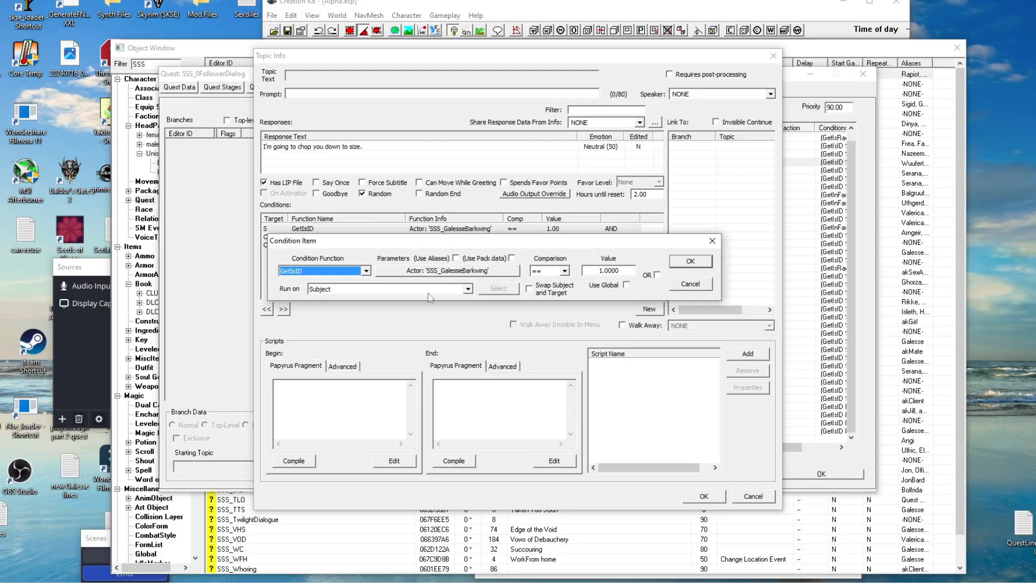
pyautogui.click(691, 261)
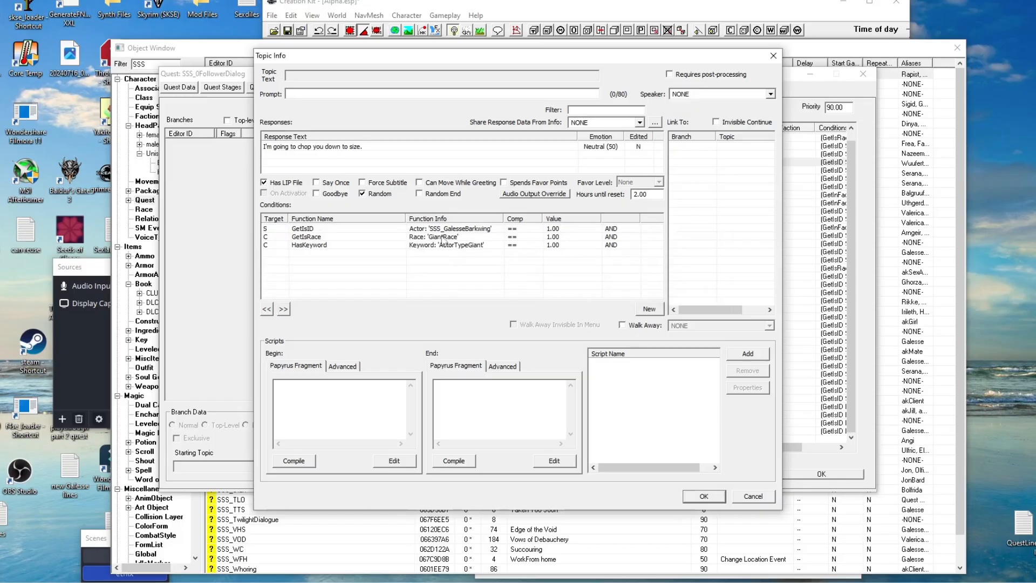
# Inspect the GetIsRace condition of the "I'm going to chop you down to size." taunt, including its race parameter and Combat Target run-on setting.
pyautogui.doubleClick(442, 238)
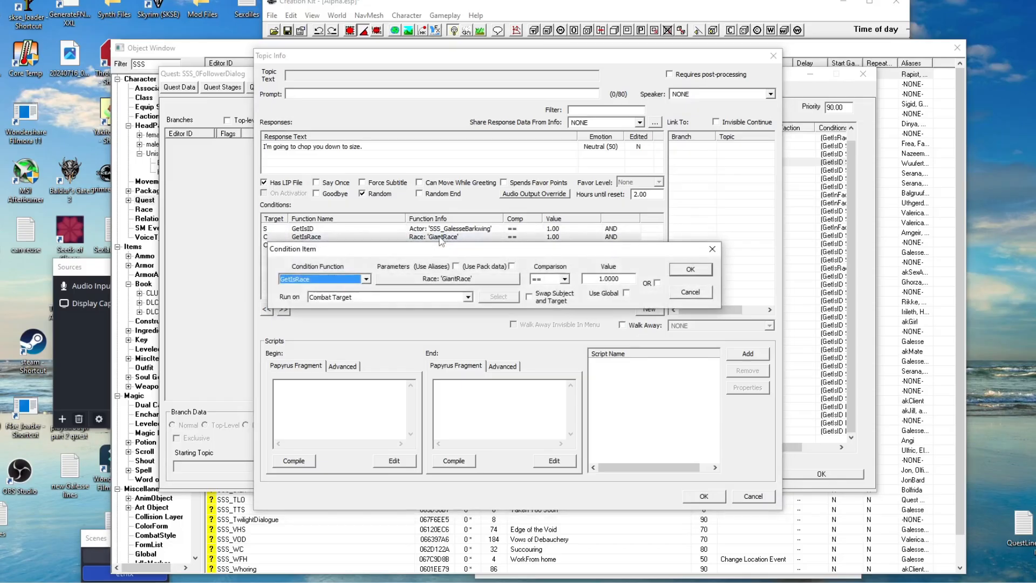
pyautogui.click(367, 279)
pyautogui.click(409, 258)
pyautogui.click(444, 279)
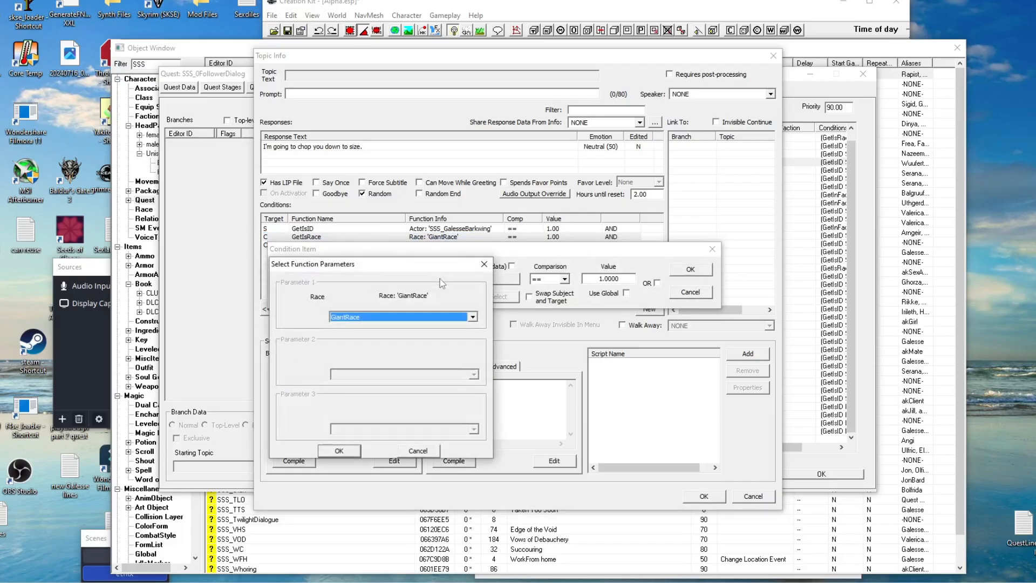
pyautogui.click(351, 451)
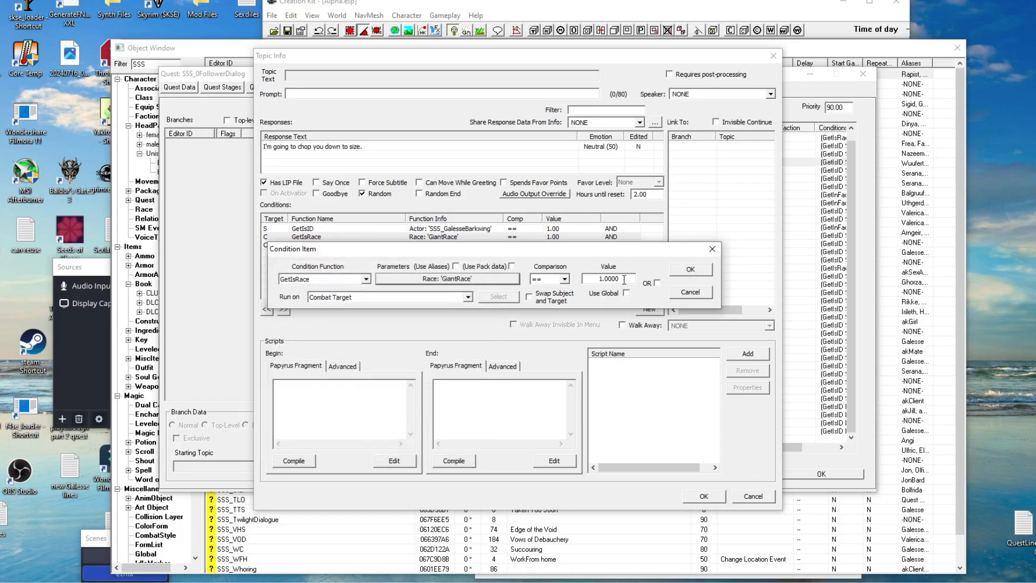
pyautogui.click(467, 297)
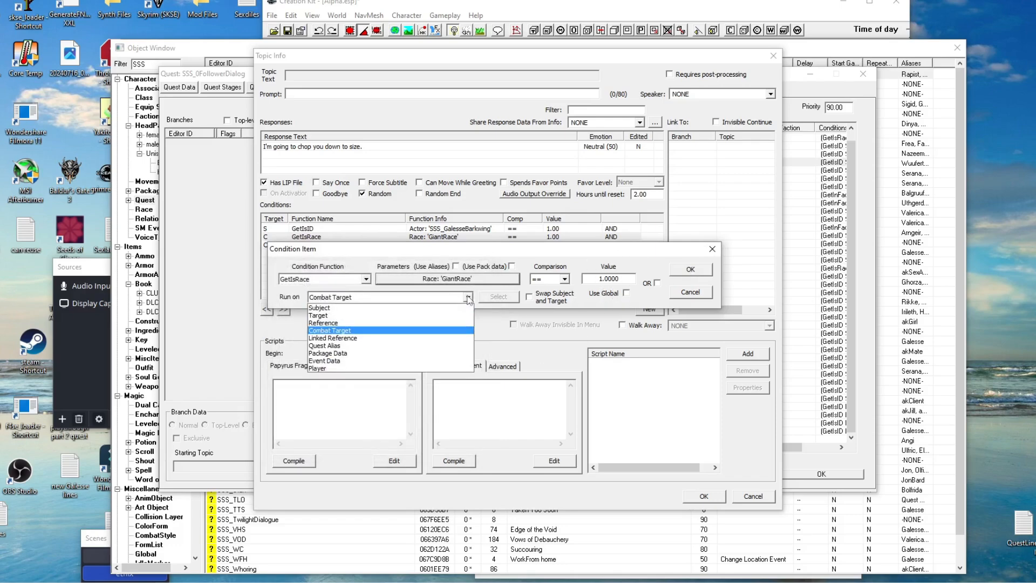
pyautogui.click(350, 330)
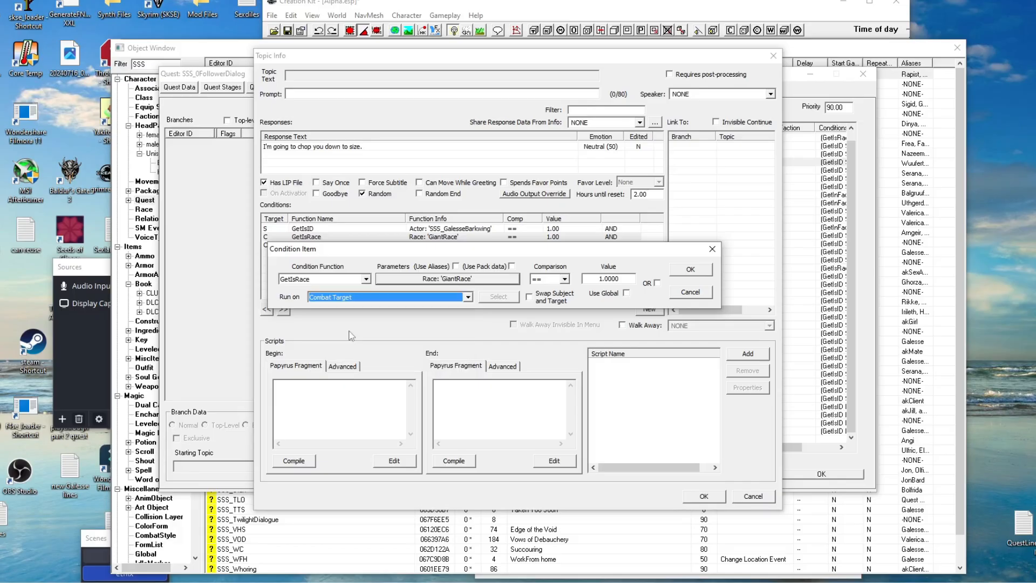
pyautogui.click(691, 270)
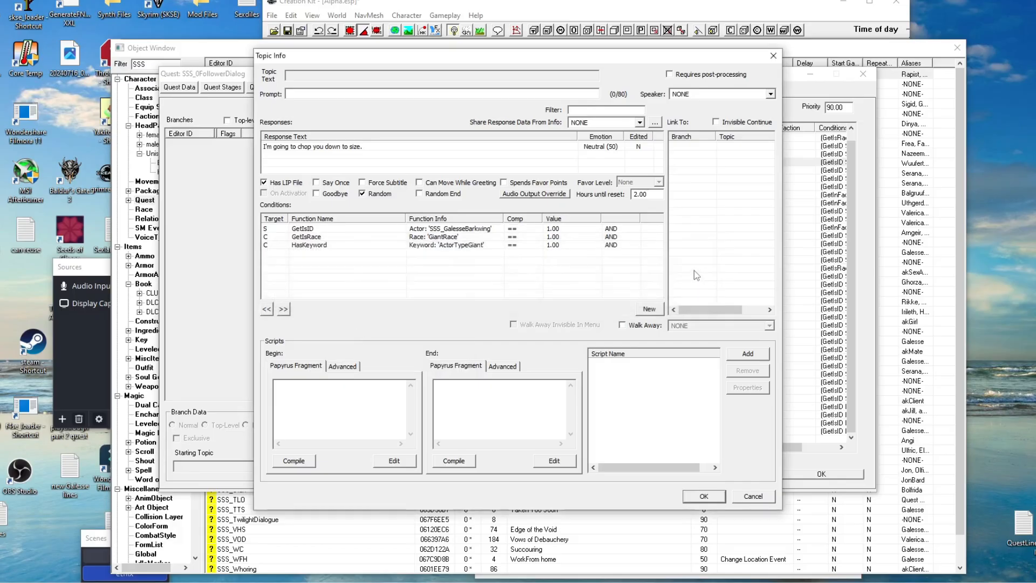
# Inspect the taunt's HasKeyword condition for the giant keyword alongside its race condition.
pyautogui.click(454, 237)
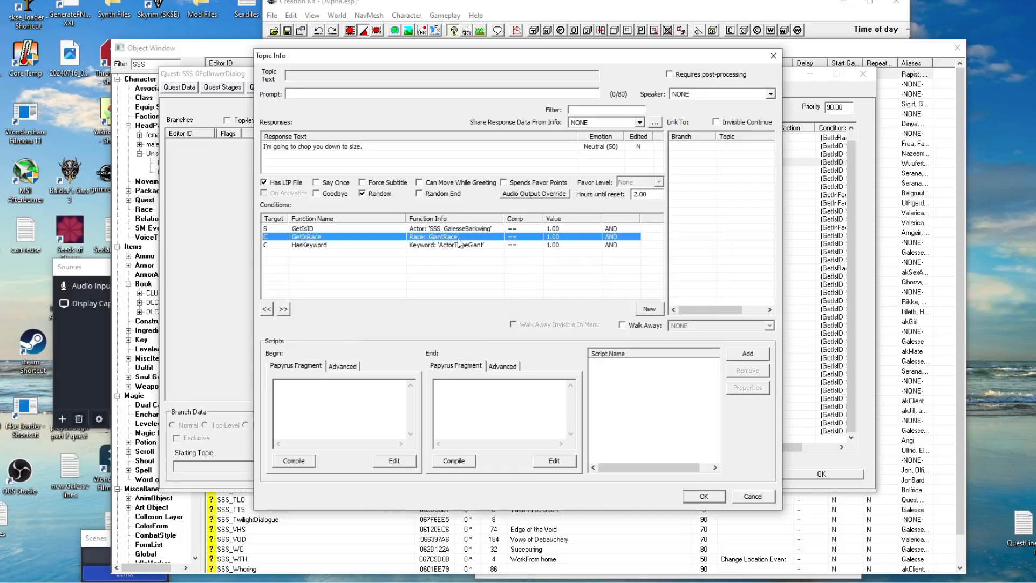
pyautogui.doubleClick(453, 246)
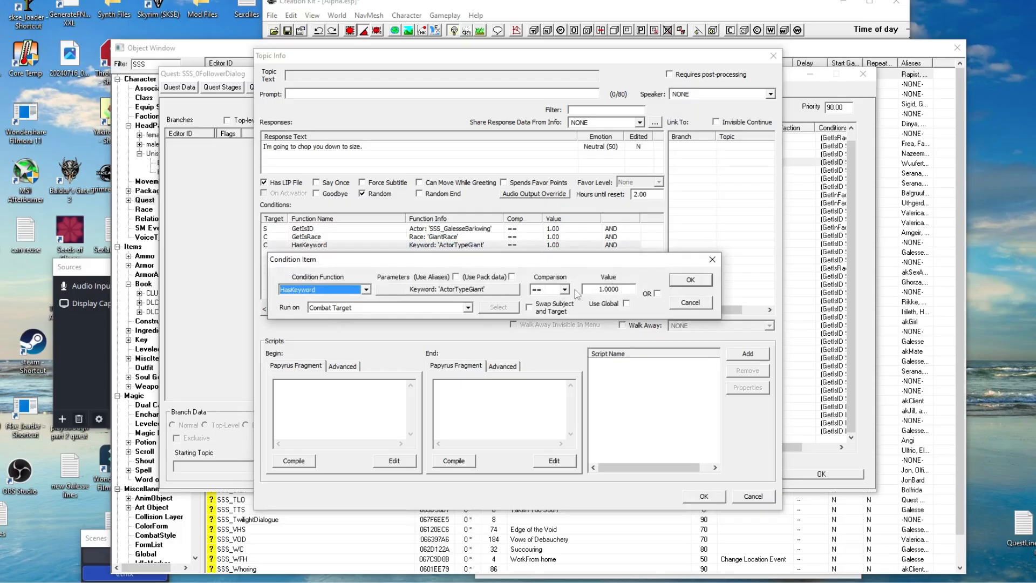
pyautogui.click(702, 281)
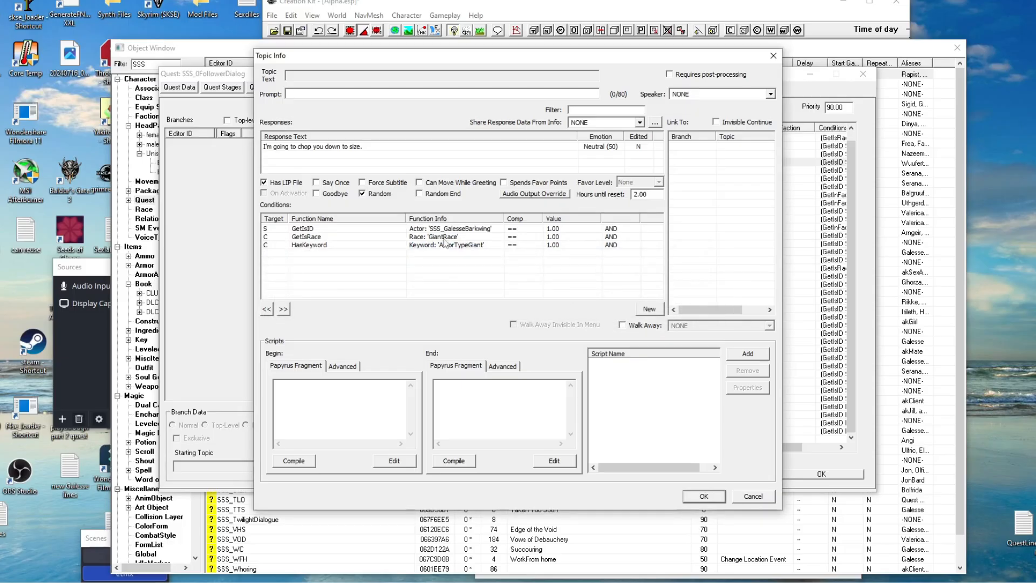
pyautogui.click(444, 238)
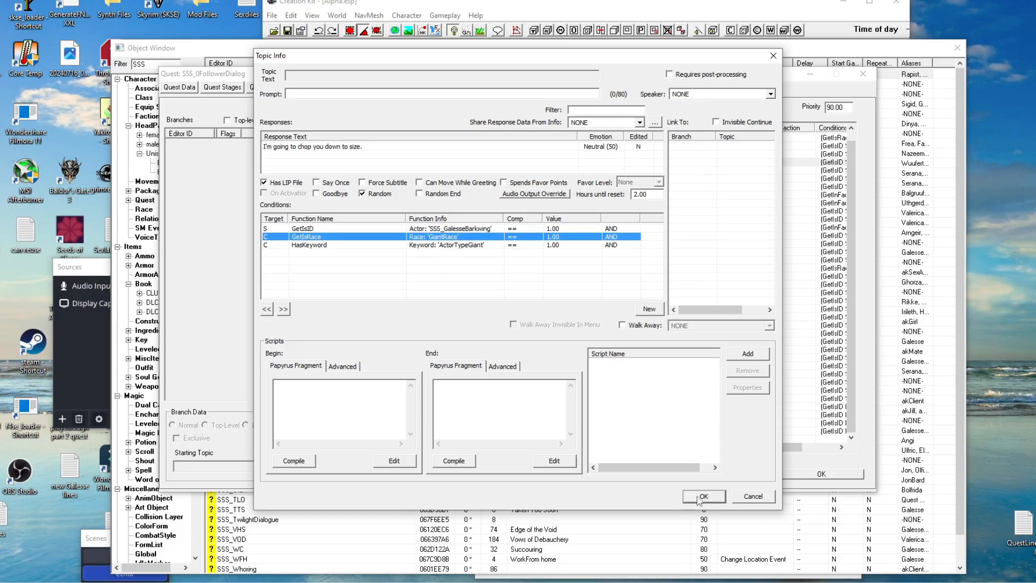
# Inspect the voice file entry of the giant taunt's response, and close the response and topic info.
pyautogui.doubleClick(318, 147)
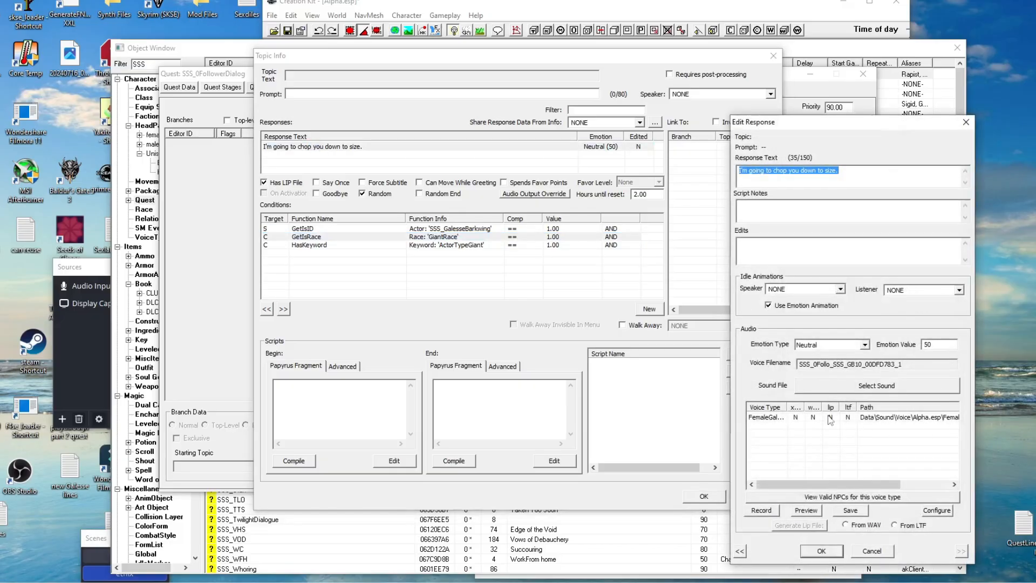
pyautogui.click(830, 417)
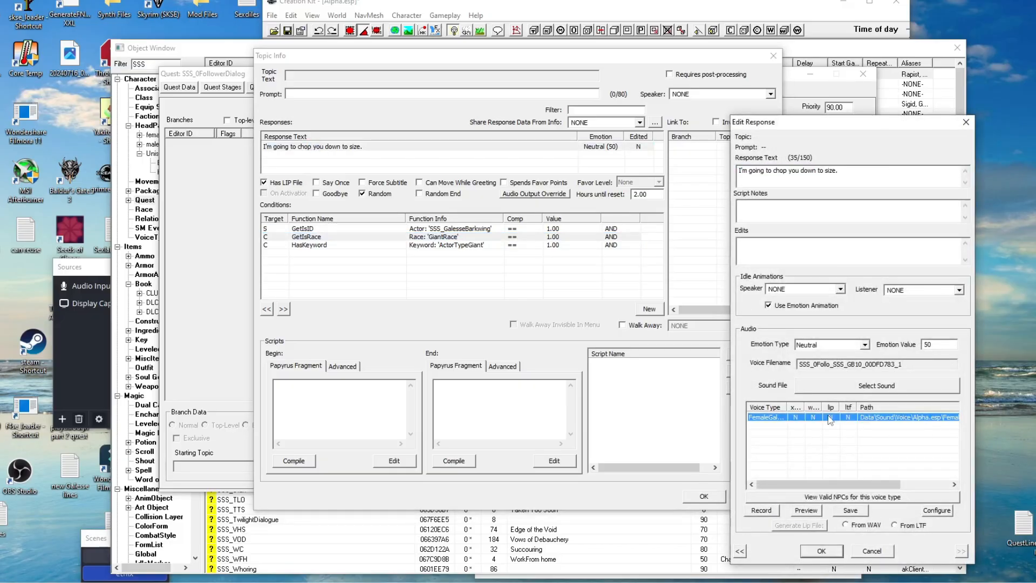
pyautogui.click(822, 551)
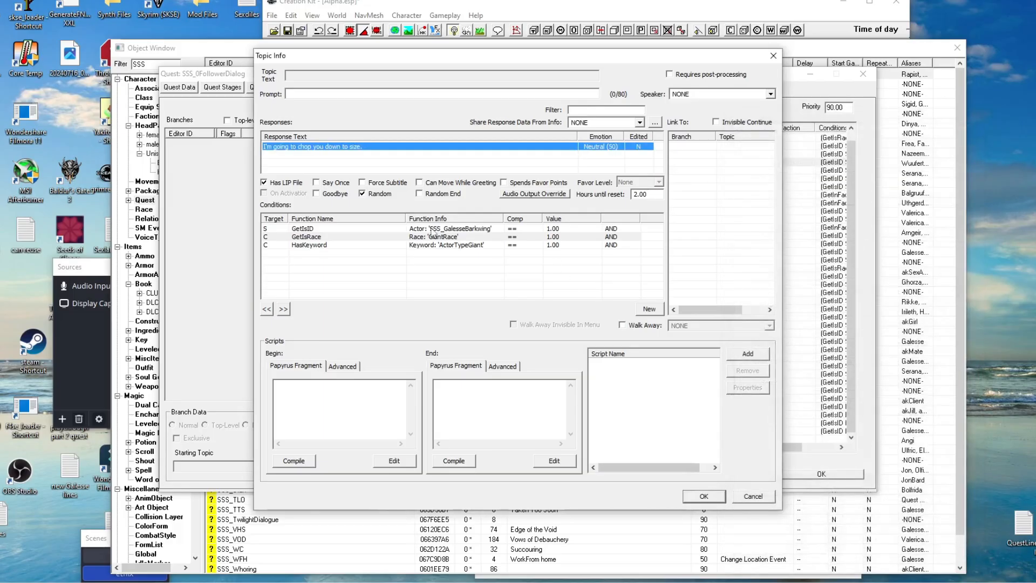
pyautogui.click(707, 496)
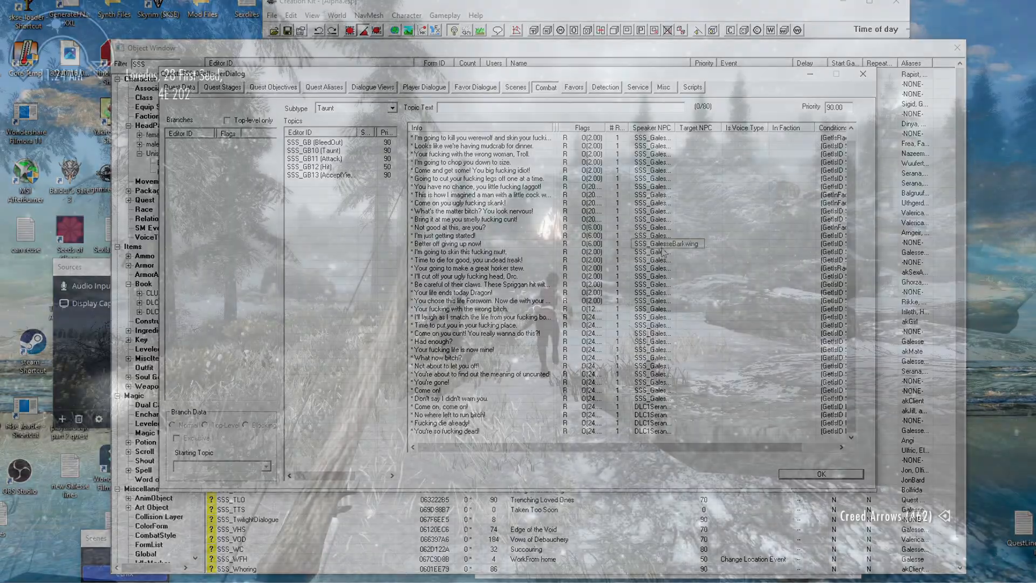
pyautogui.press('w')
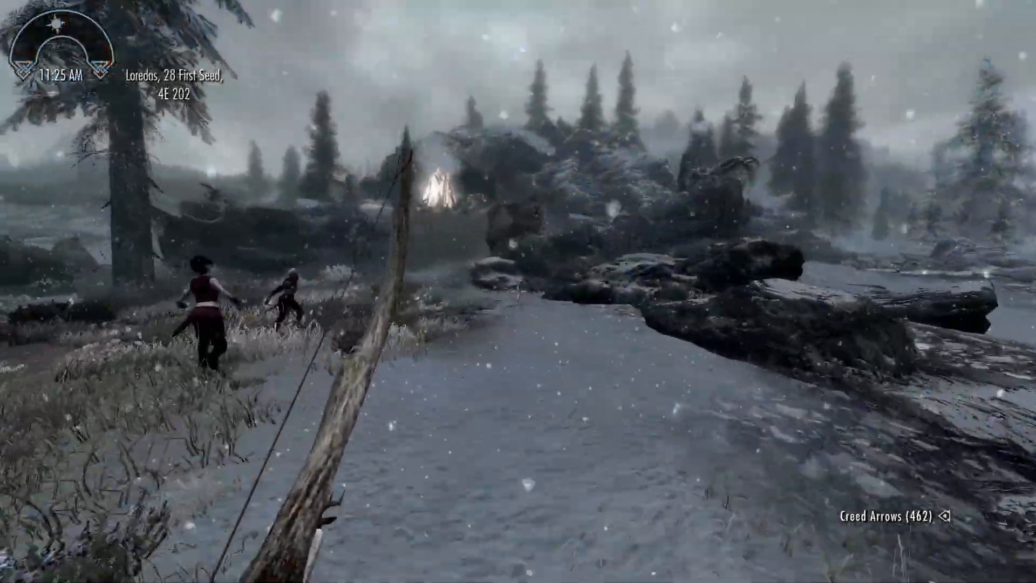
pyautogui.press('w')
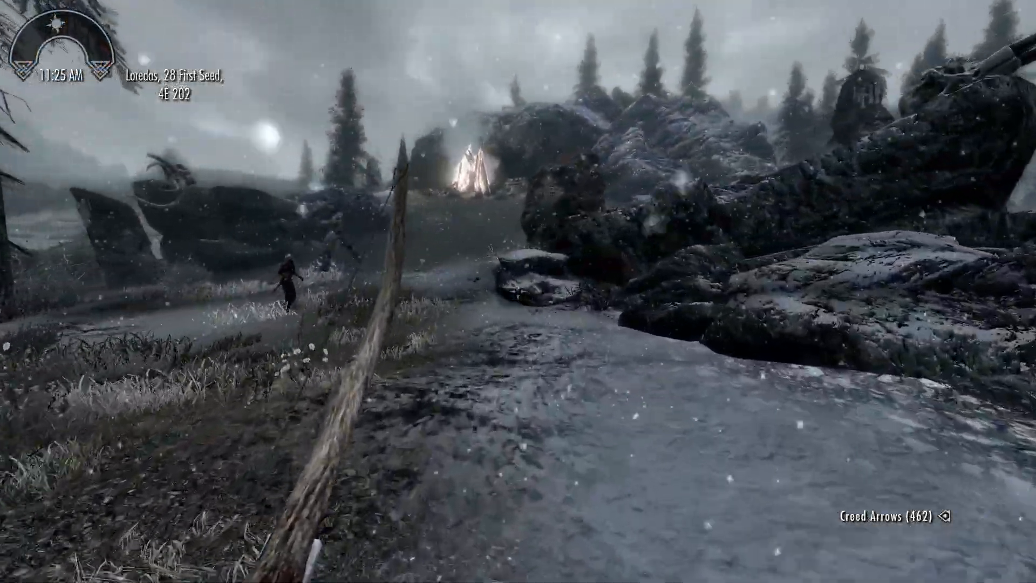
pyautogui.press('w')
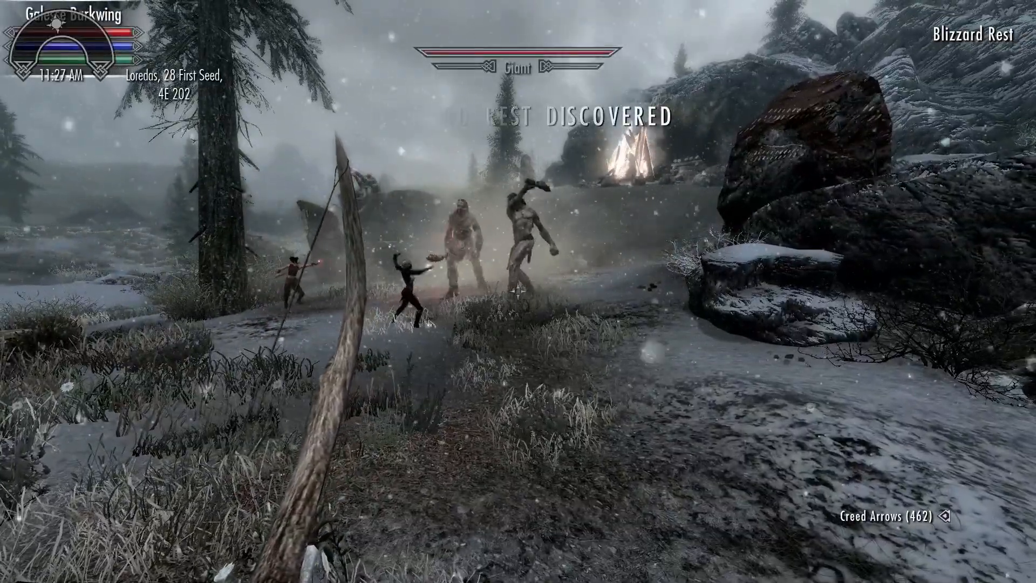
pyautogui.press('w')
pyautogui.press('w')
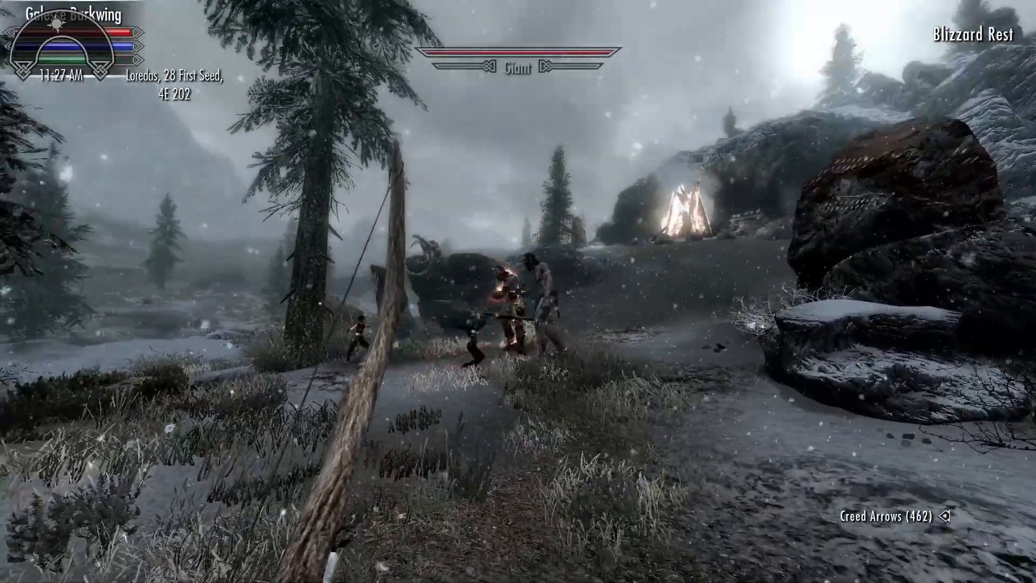
pyautogui.press('w')
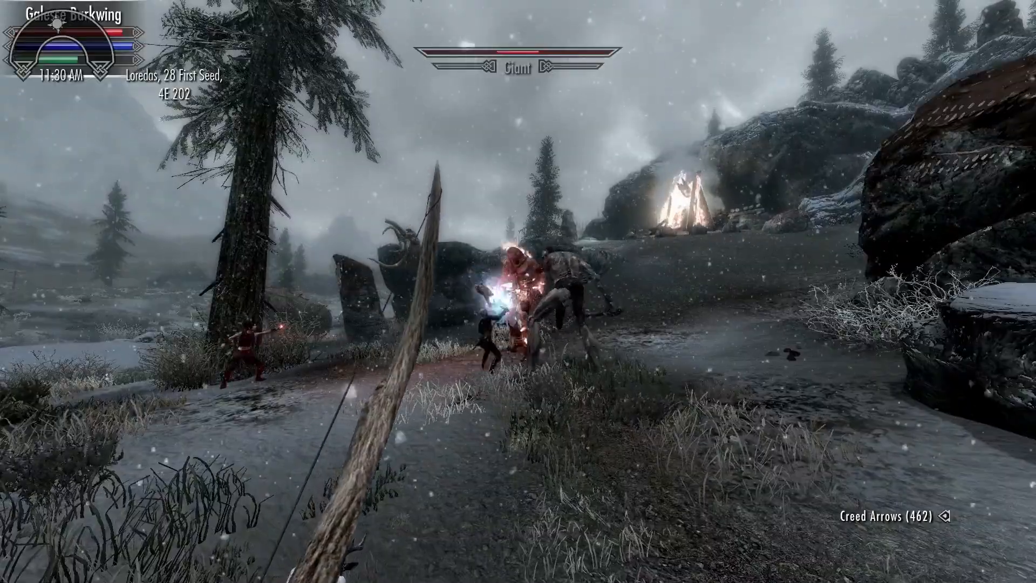
pyautogui.press('w')
pyautogui.press('w')
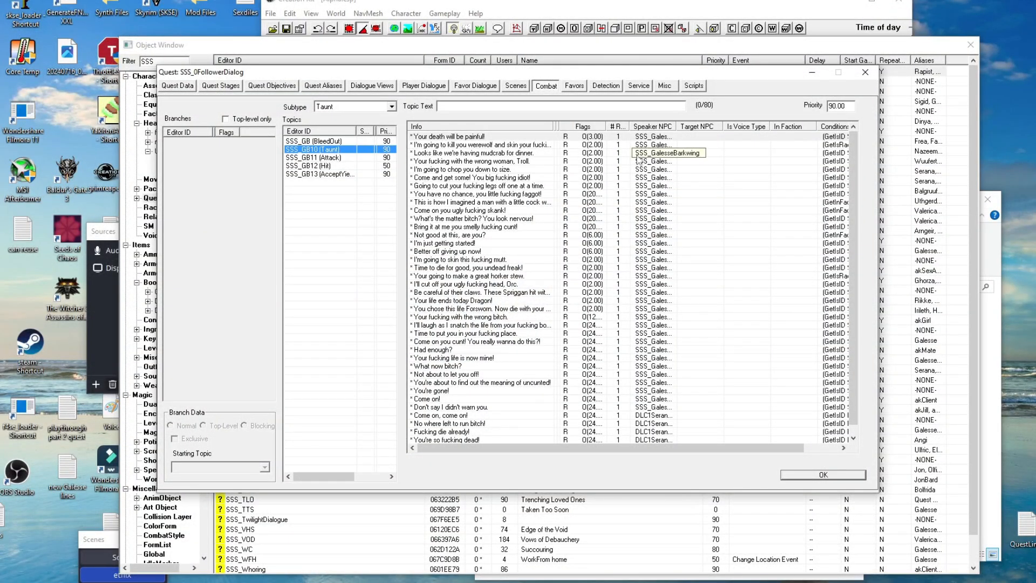
# Open the "Looks like we're having mudcrab for dinner." taunt and inspect its GetIsID and GetIsRace conditions.
pyautogui.doubleClick(519, 153)
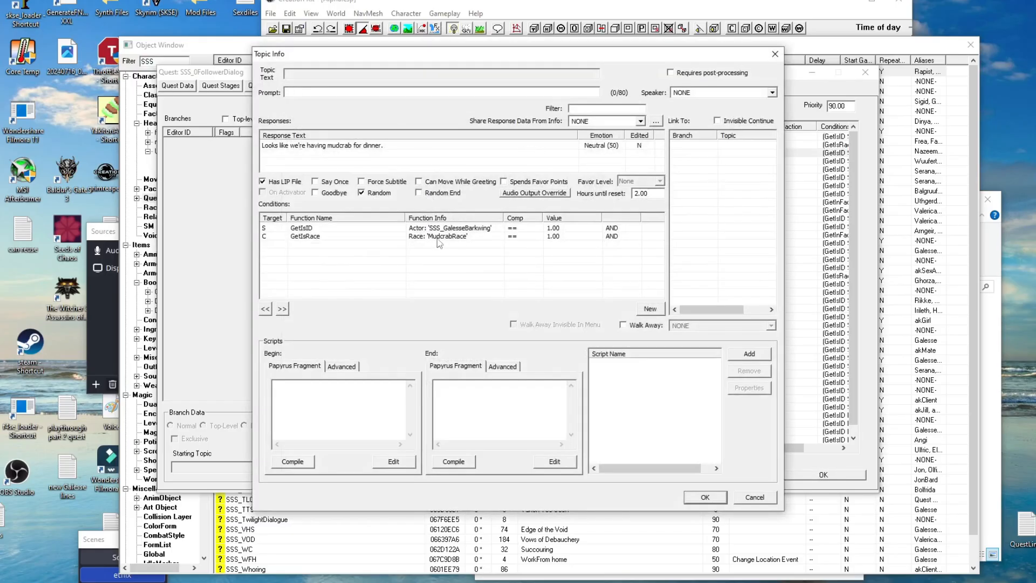
pyautogui.click(459, 230)
pyautogui.doubleClick(458, 231)
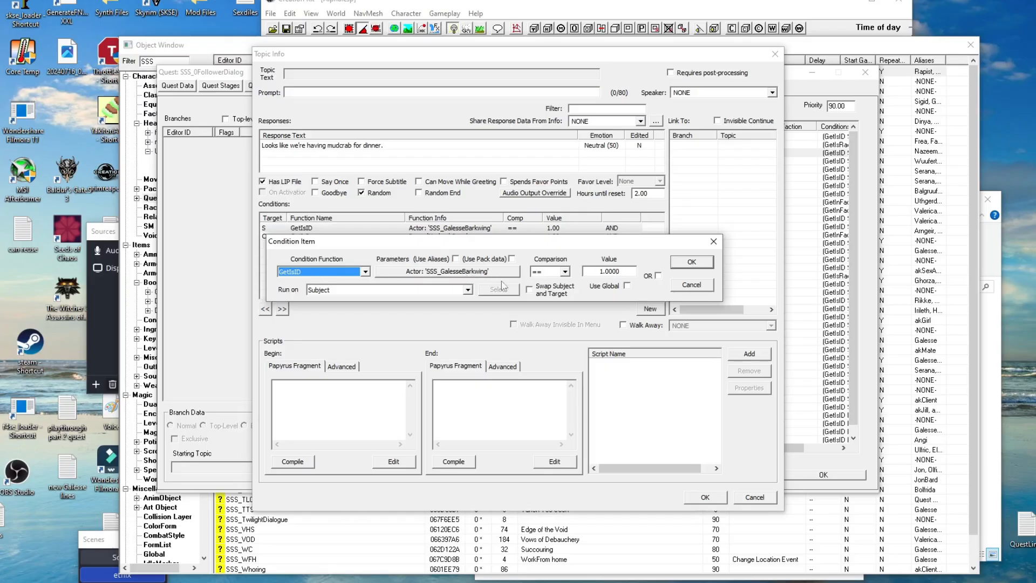
pyautogui.click(696, 263)
pyautogui.doubleClick(451, 238)
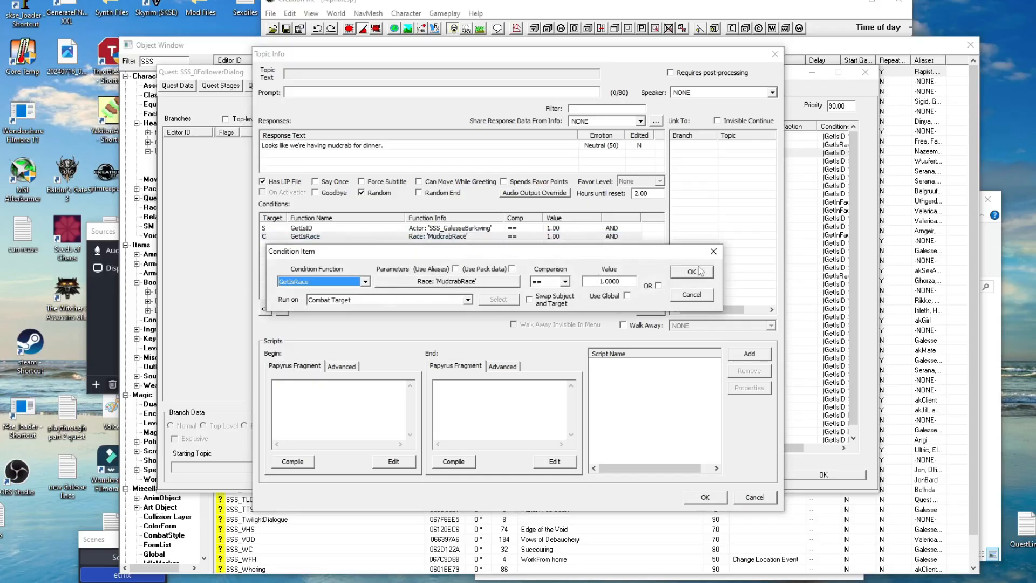
pyautogui.click(682, 275)
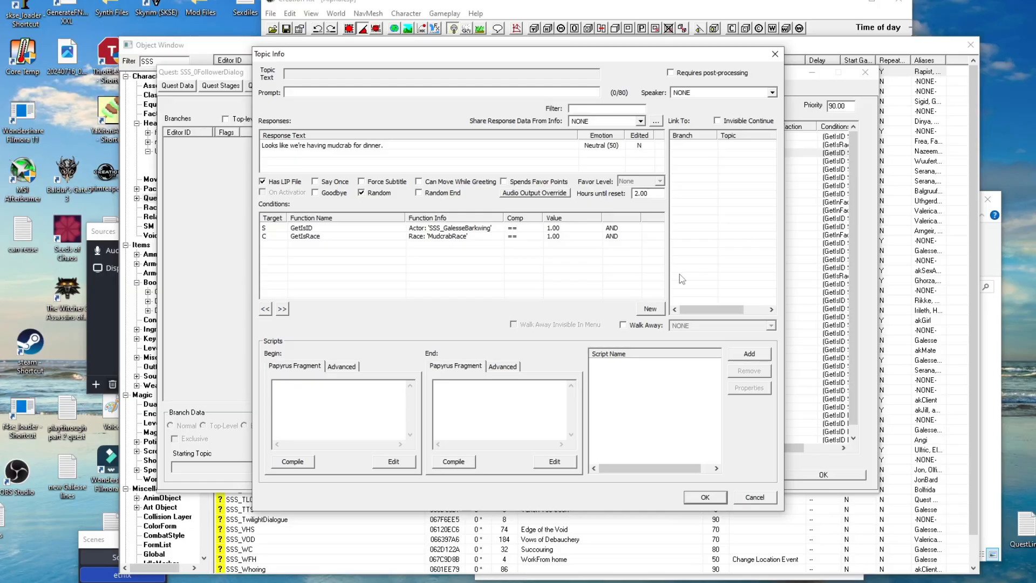
# Inspect the voice file entry of the mudcrab taunt's response, and close the response and topic info.
pyautogui.doubleClick(398, 145)
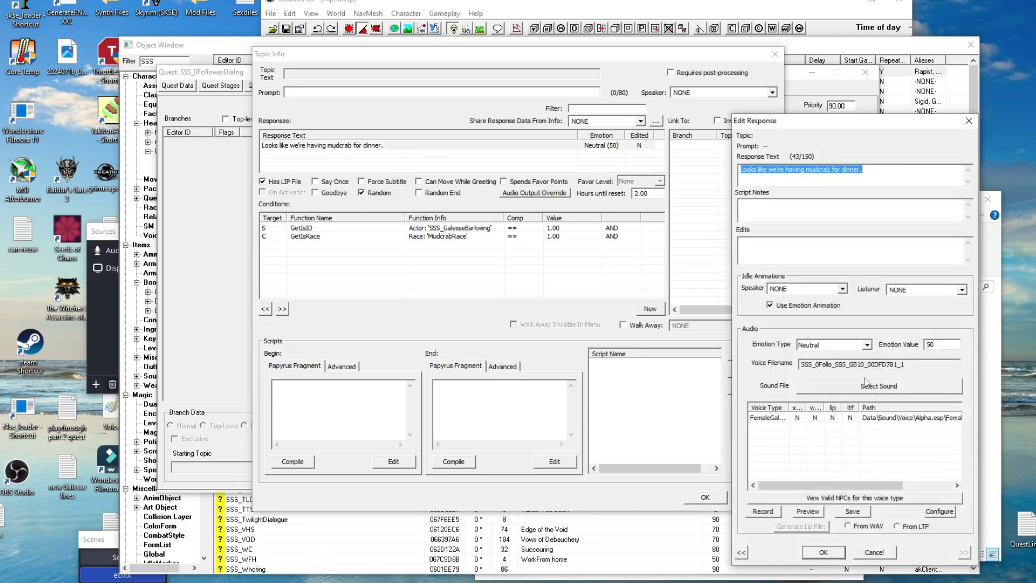
pyautogui.click(850, 418)
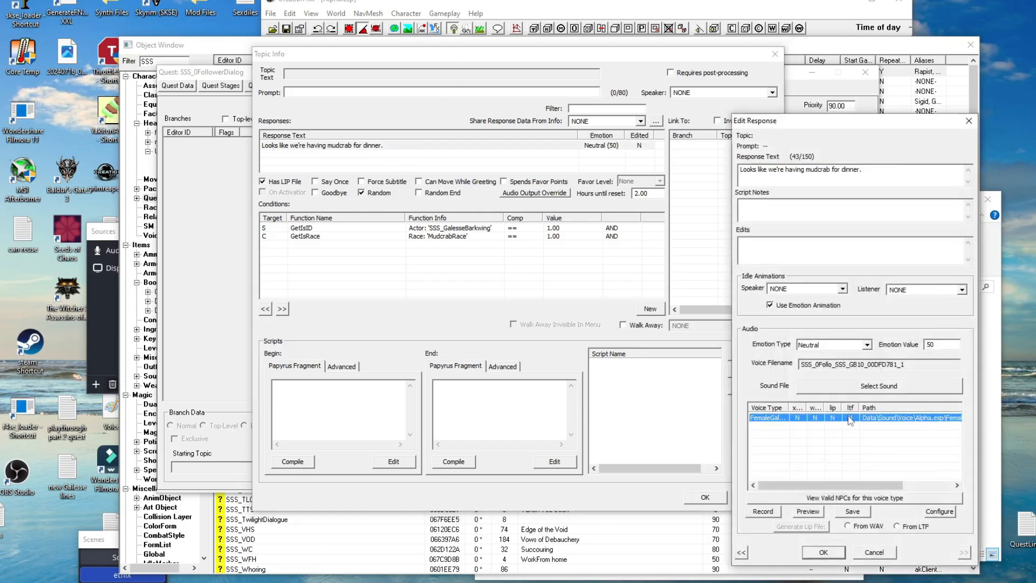
pyautogui.click(879, 552)
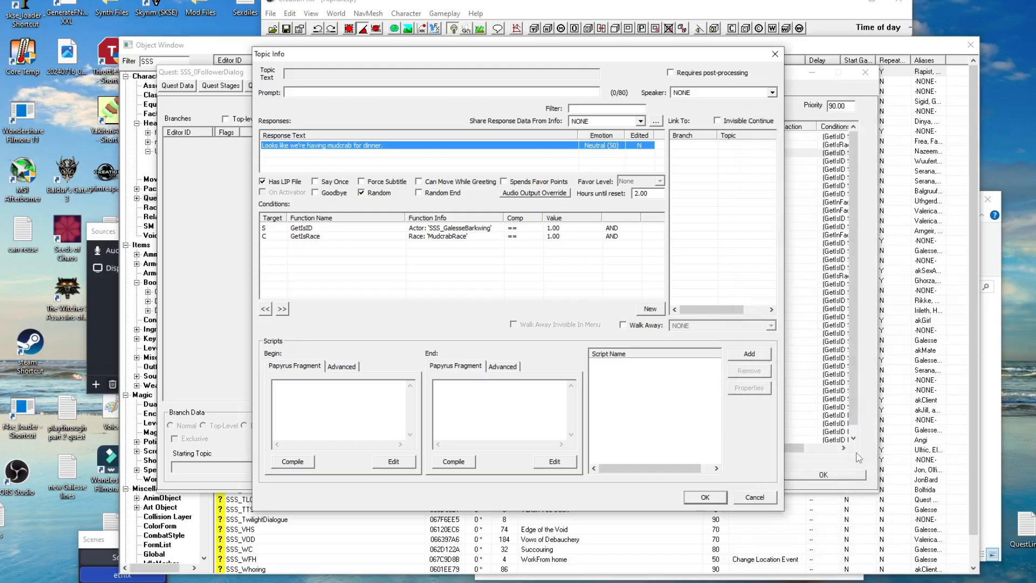
pyautogui.click(710, 501)
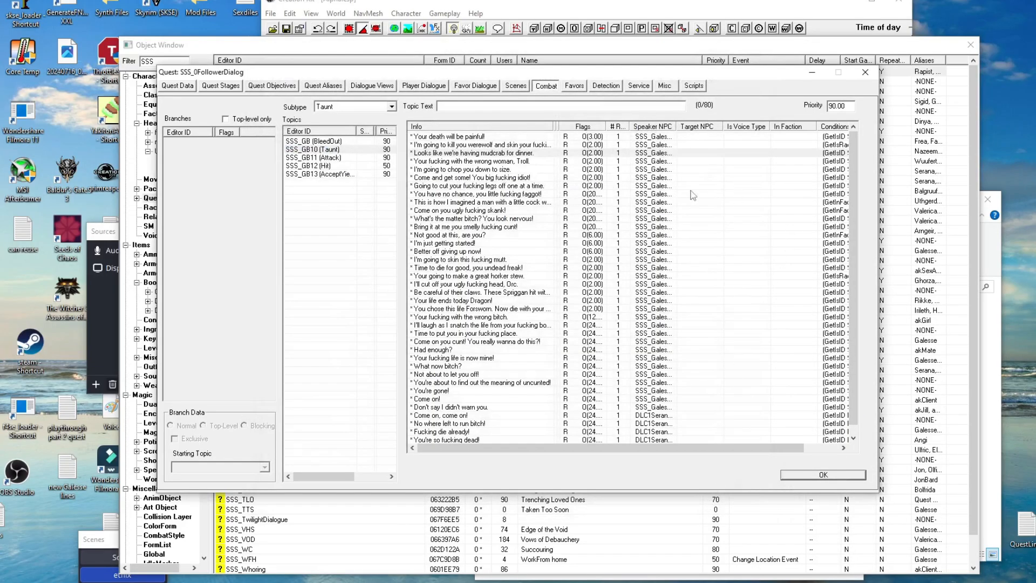
# Open the taunt line ending in "You look nervous!" and inspect its GetInFaction condition for the bandit faction.
pyautogui.doubleClick(457, 218)
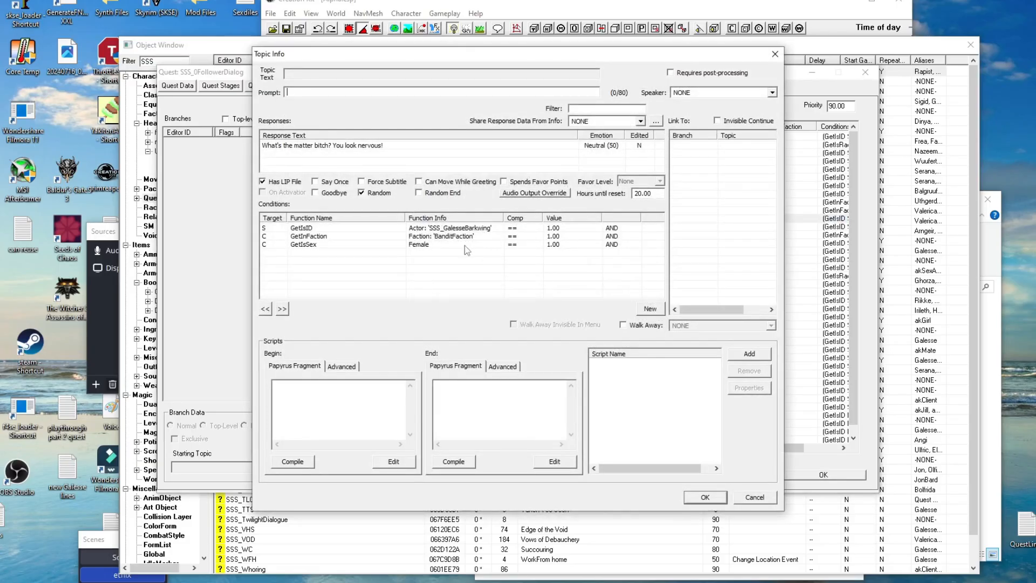
pyautogui.click(312, 238)
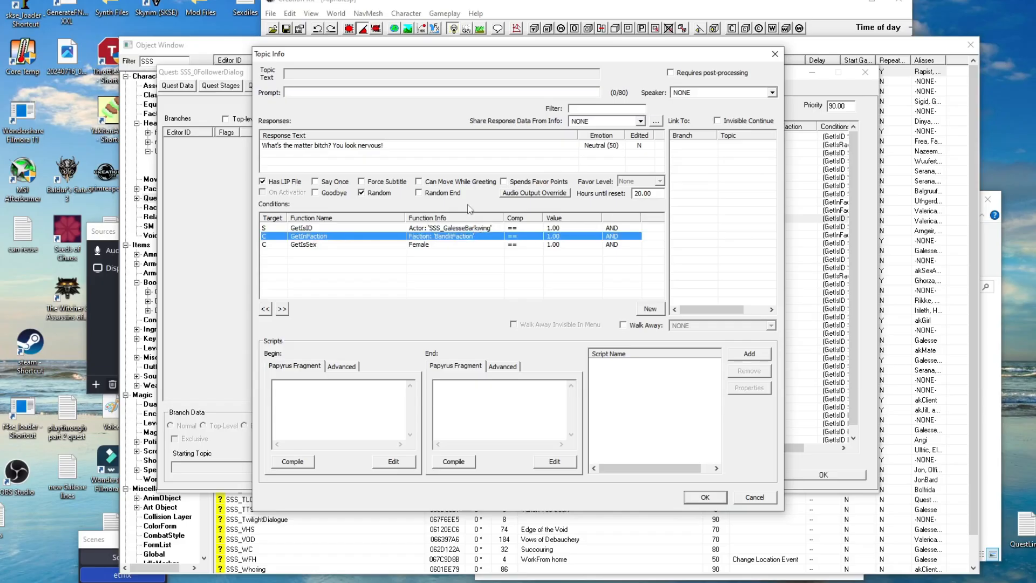
pyautogui.click(454, 229)
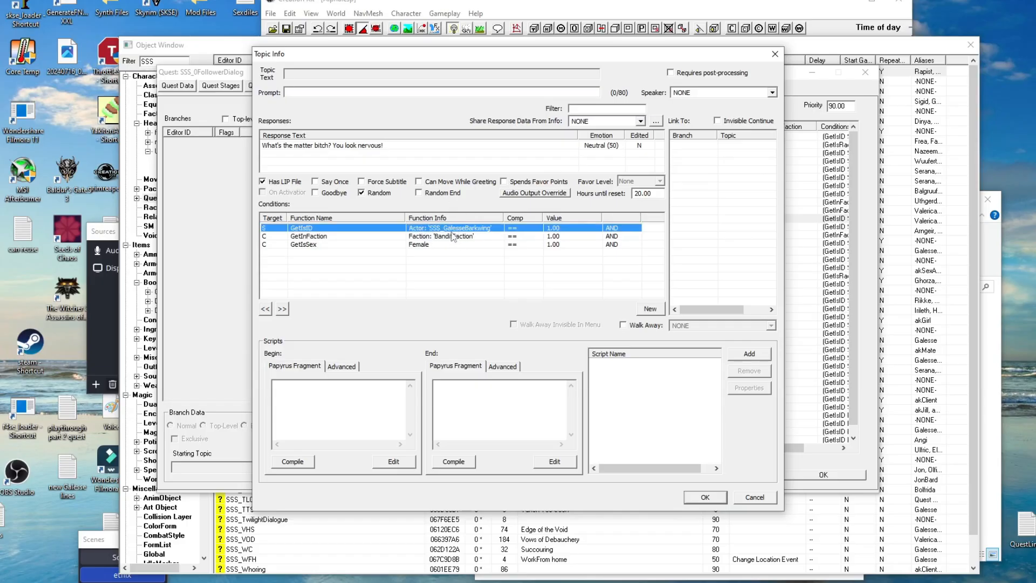
pyautogui.doubleClick(448, 237)
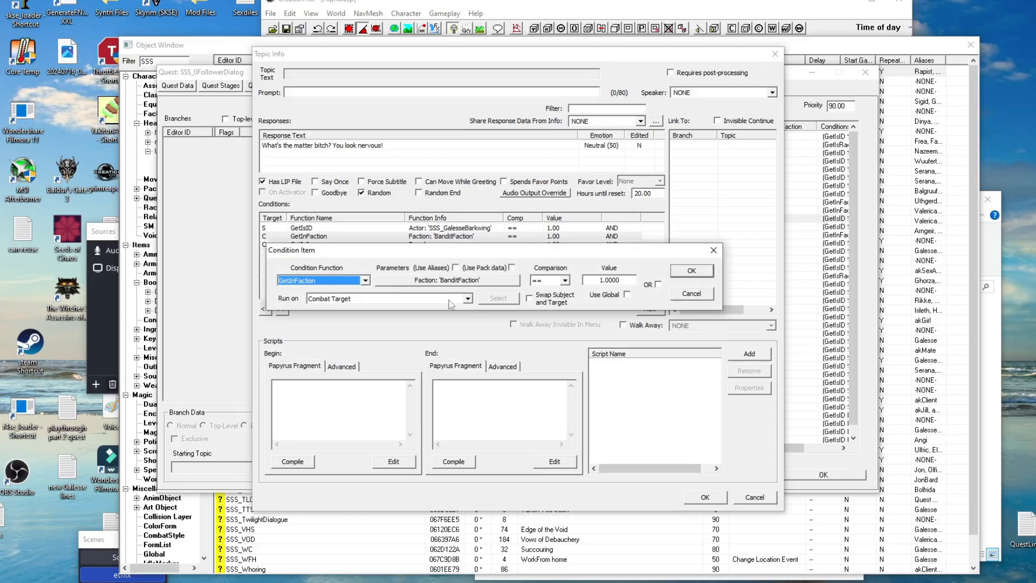
pyautogui.click(692, 271)
# Inspect the voice file entry of the bandit taunt's response and close the response.
pyautogui.doubleClick(362, 145)
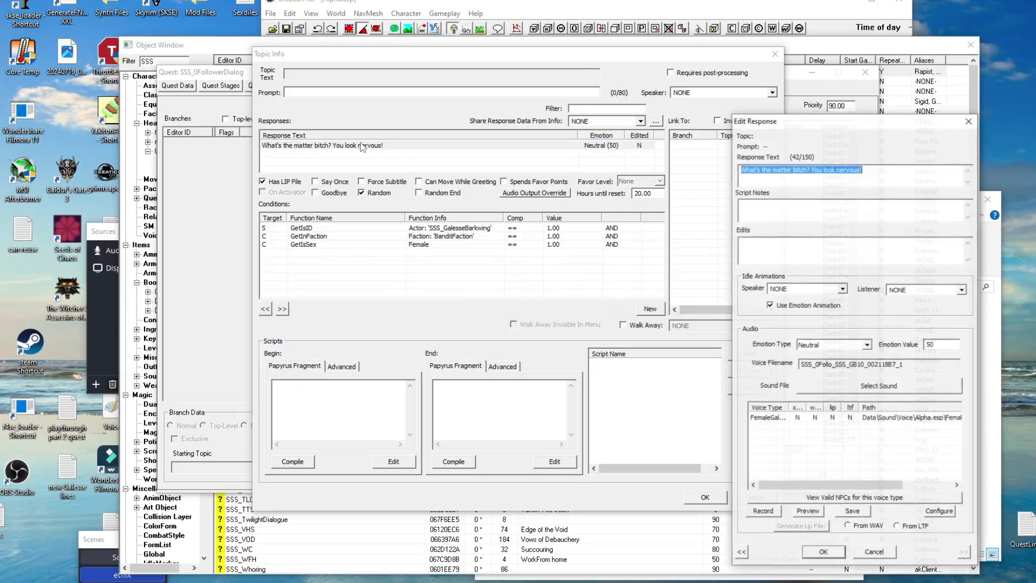
pyautogui.click(847, 419)
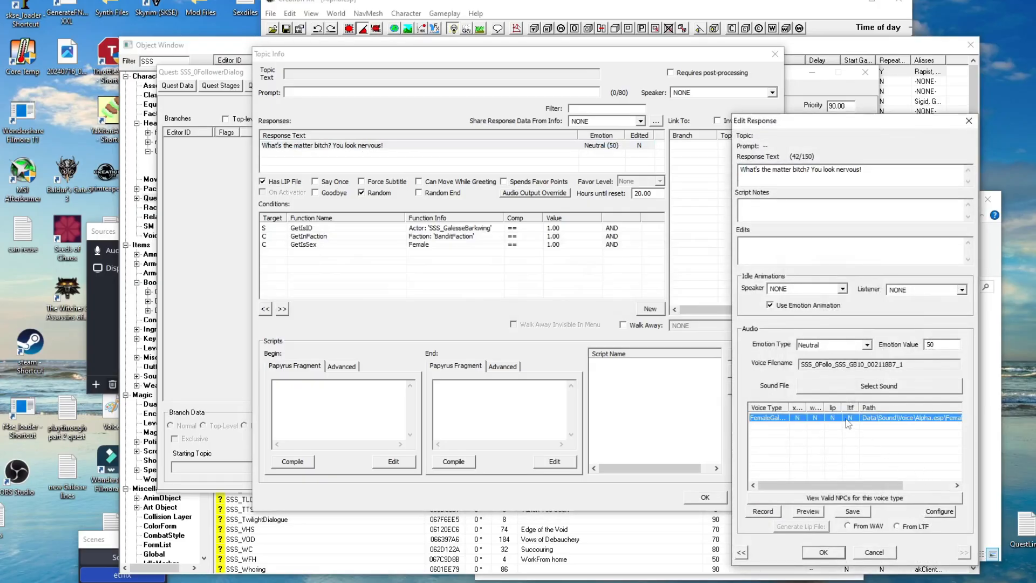
pyautogui.click(824, 552)
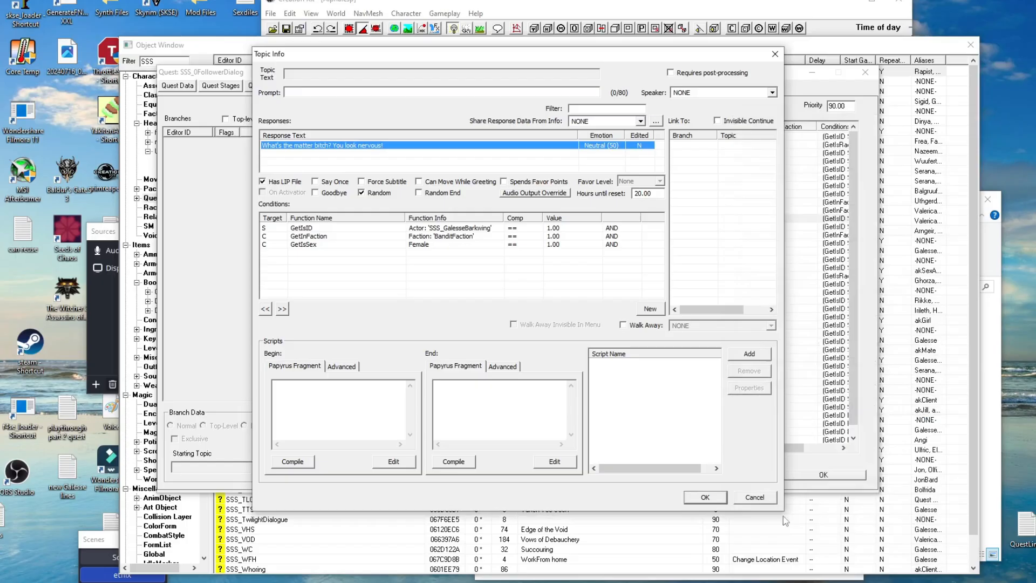
# Close the bandit taunt's topic info, open the taunt restricted to WolfRace, and inspect its GetIsID and GetIsRace conditions.
pyautogui.click(717, 497)
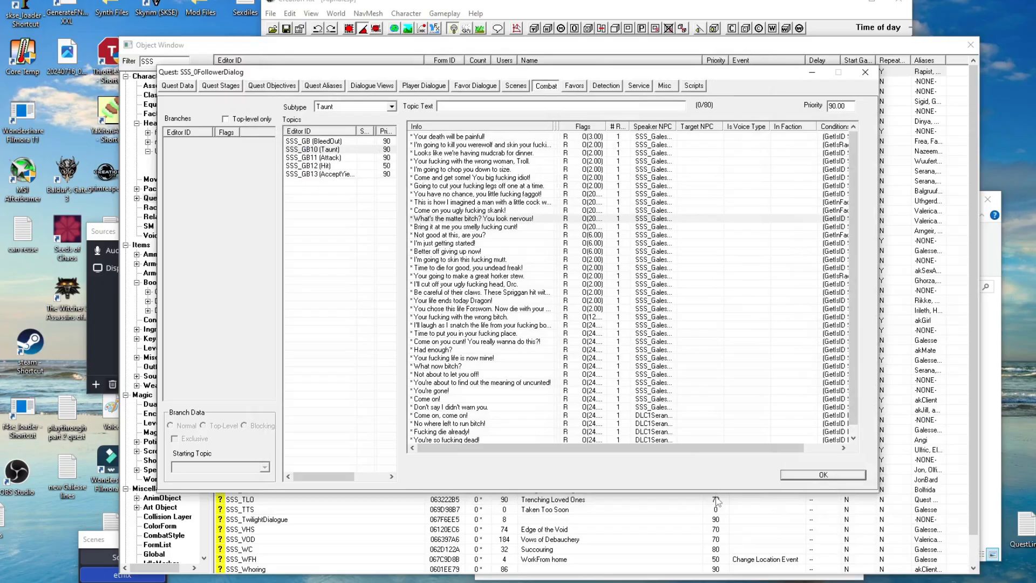
pyautogui.click(492, 260)
pyautogui.doubleClick(491, 260)
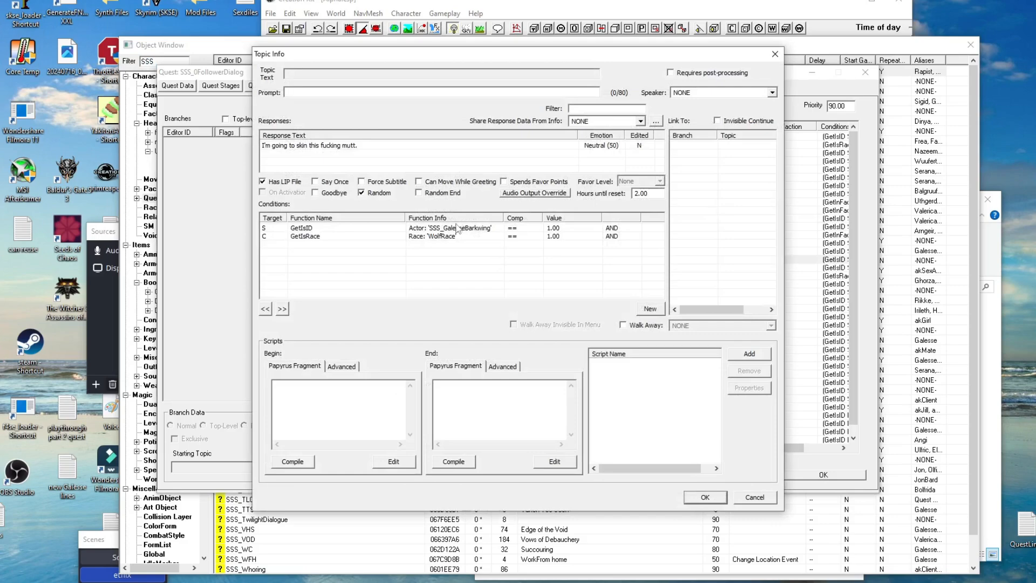
pyautogui.click(431, 230)
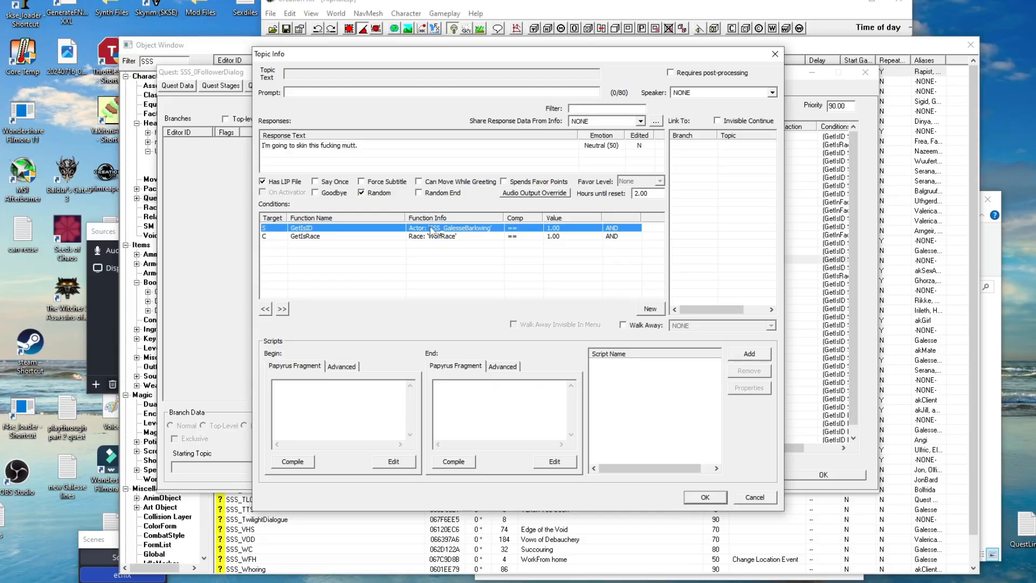
pyautogui.doubleClick(432, 229)
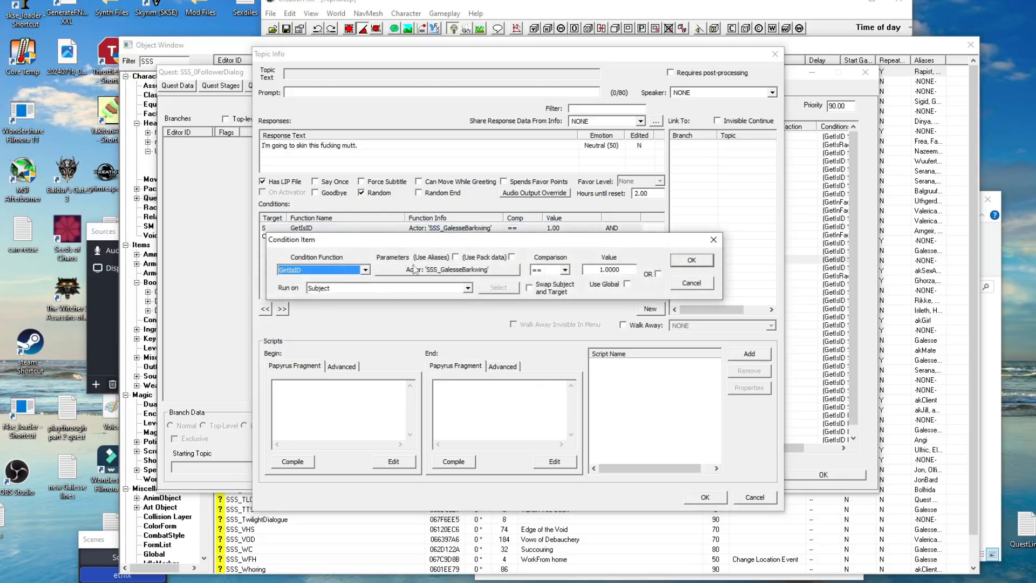
pyautogui.click(695, 262)
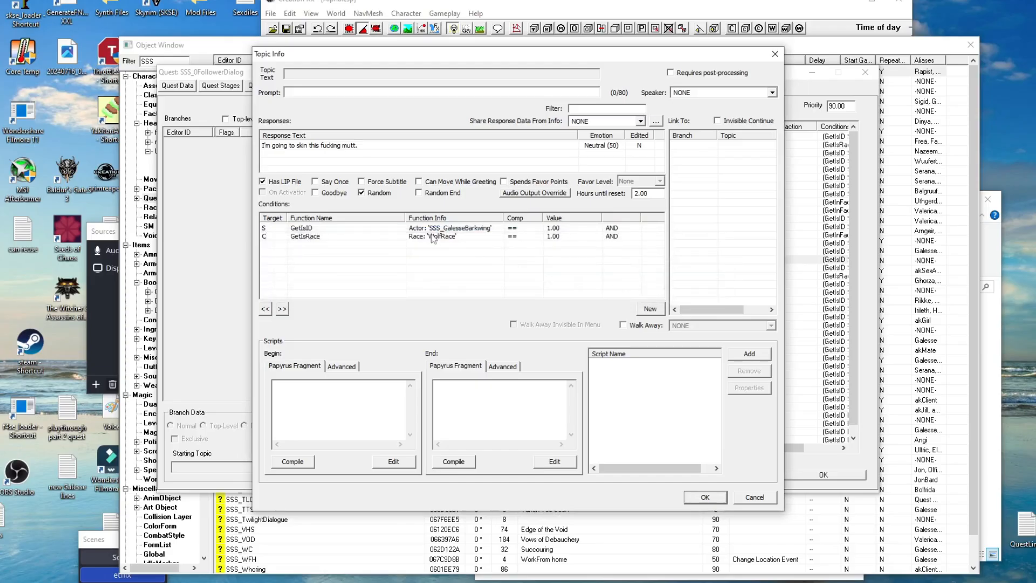
pyautogui.doubleClick(453, 236)
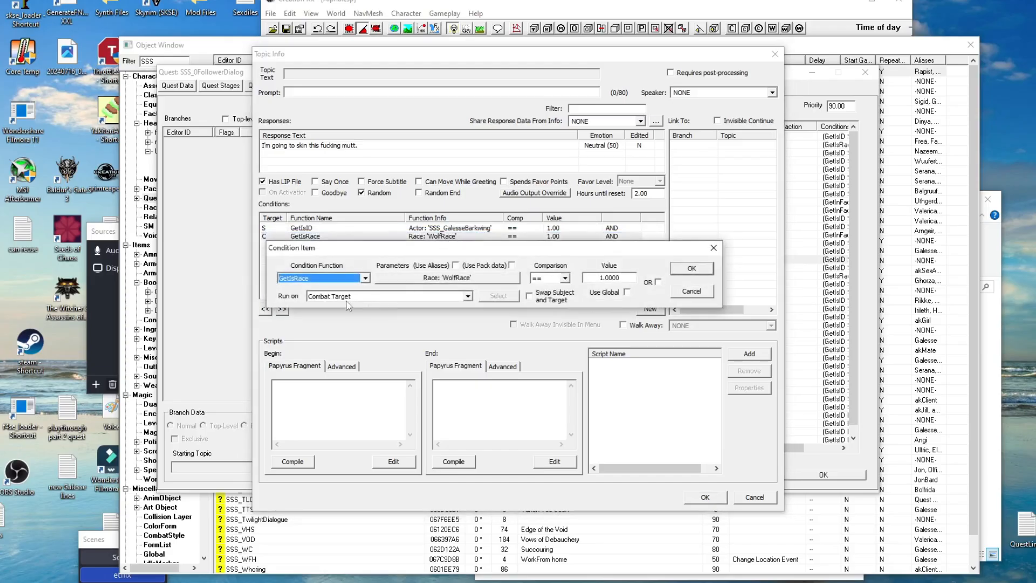
pyautogui.click(702, 268)
# Inspect the voice file entry of the wolf taunt's response, and close the response and topic info.
pyautogui.doubleClick(348, 146)
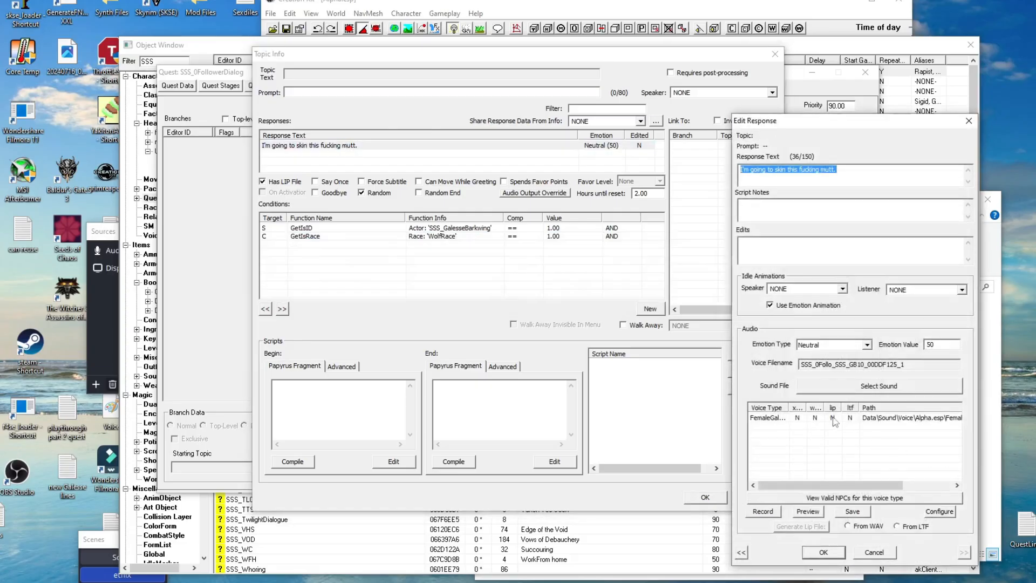
pyautogui.click(834, 419)
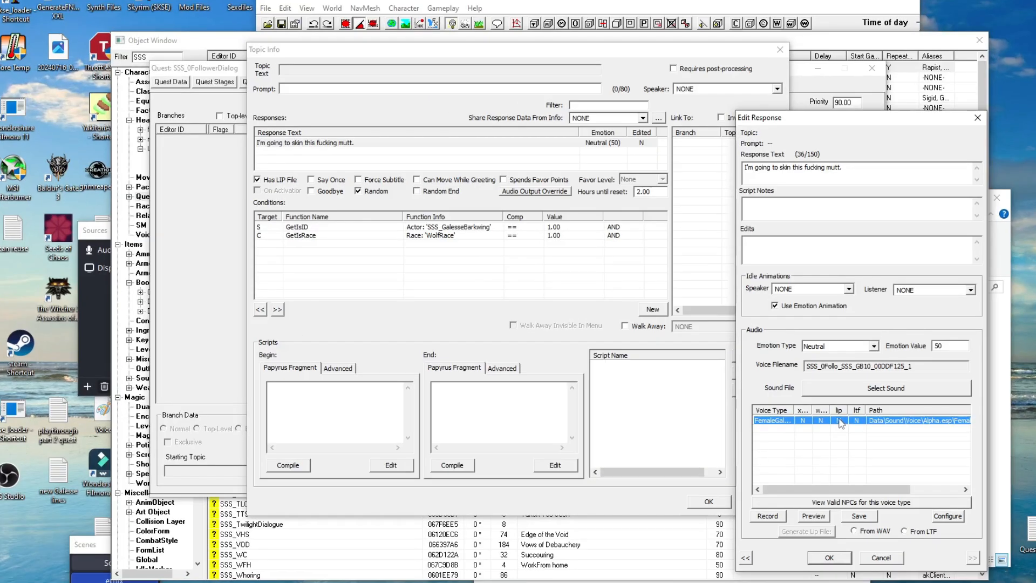
pyautogui.click(829, 558)
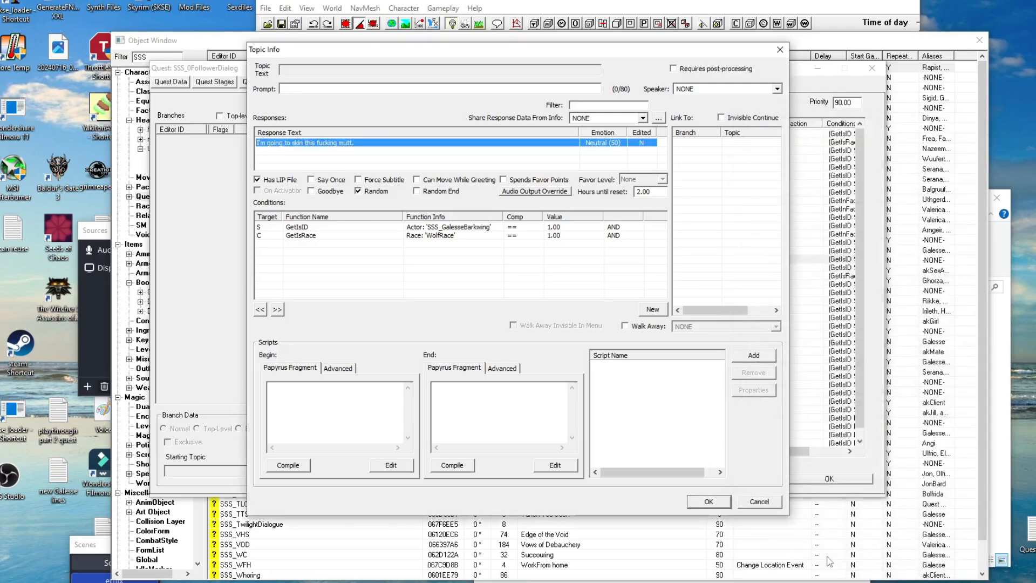
pyautogui.click(709, 502)
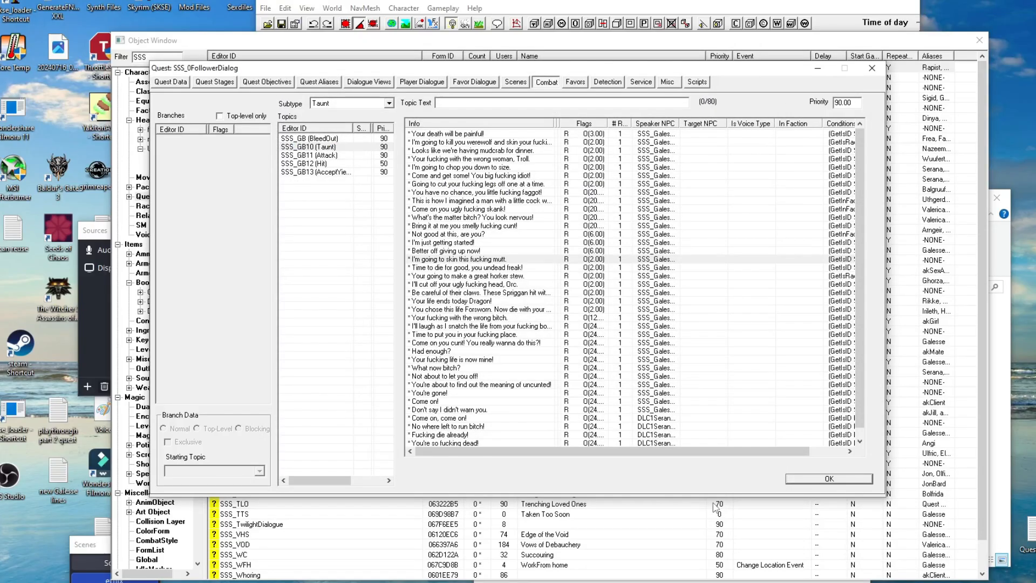
# Open the "Your going to make a great horker stew." taunt, inspect its response's voice file entry, and close both dialogs.
pyautogui.doubleClick(461, 275)
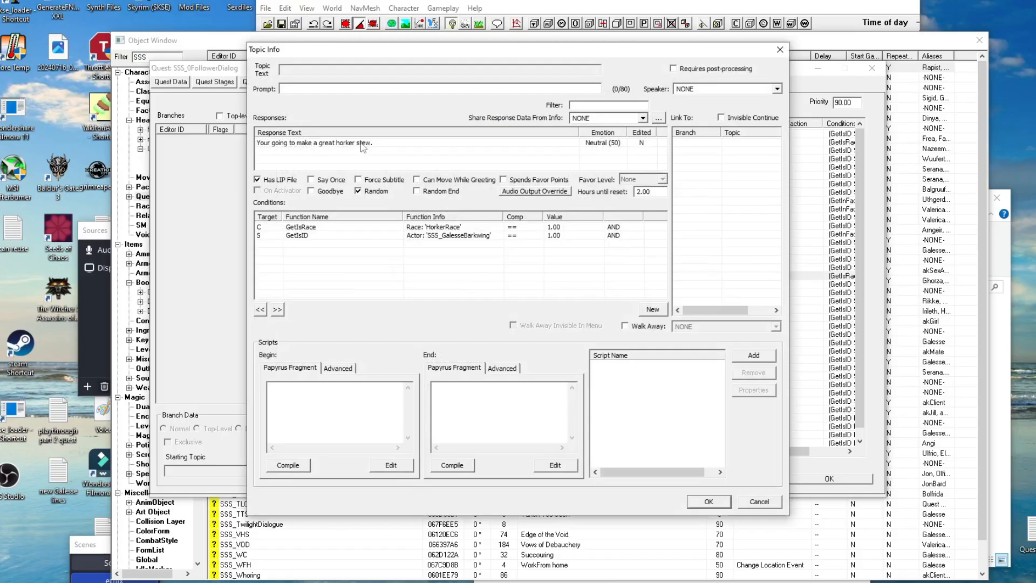
pyautogui.doubleClick(363, 143)
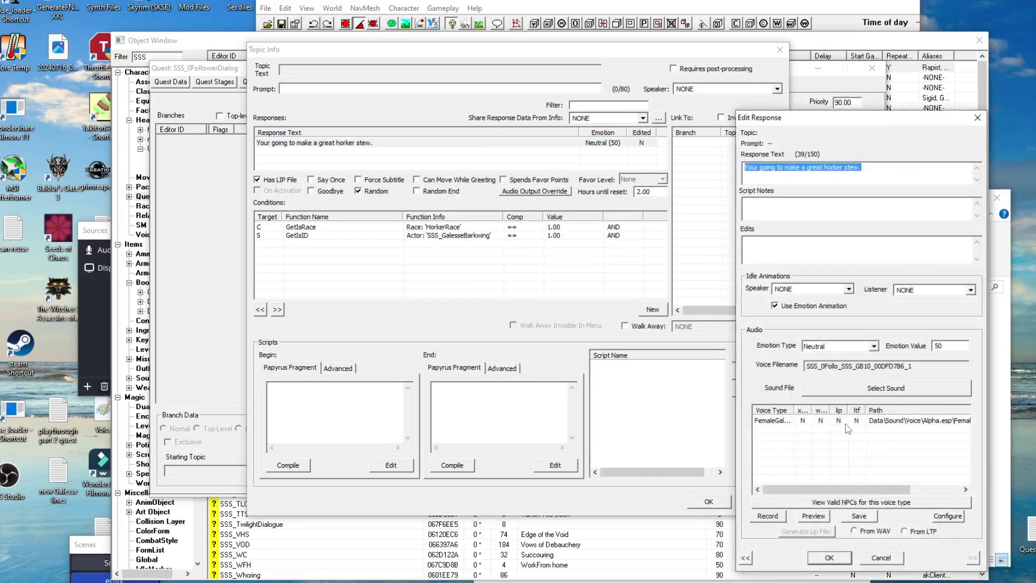
pyautogui.click(837, 422)
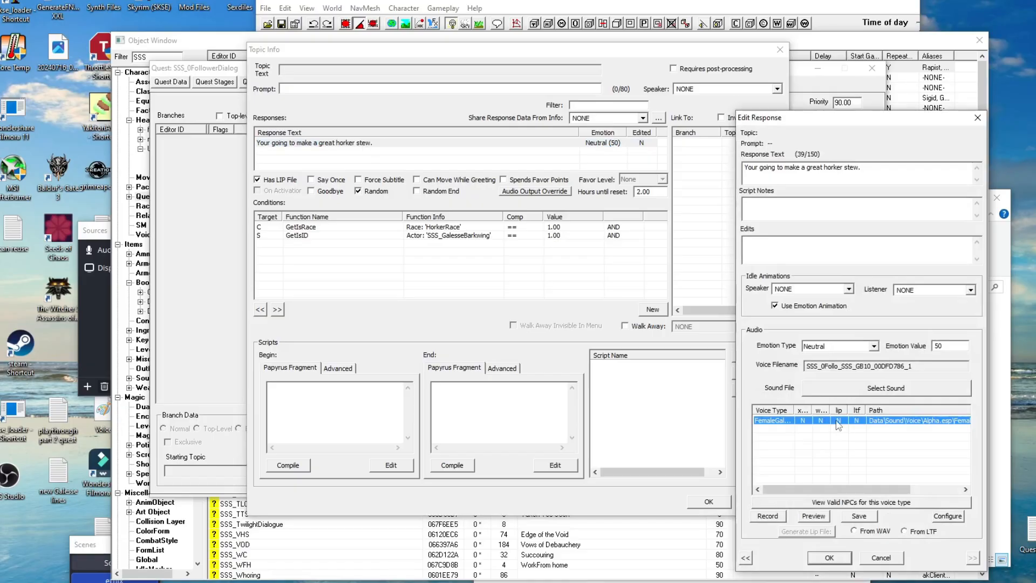
pyautogui.click(829, 557)
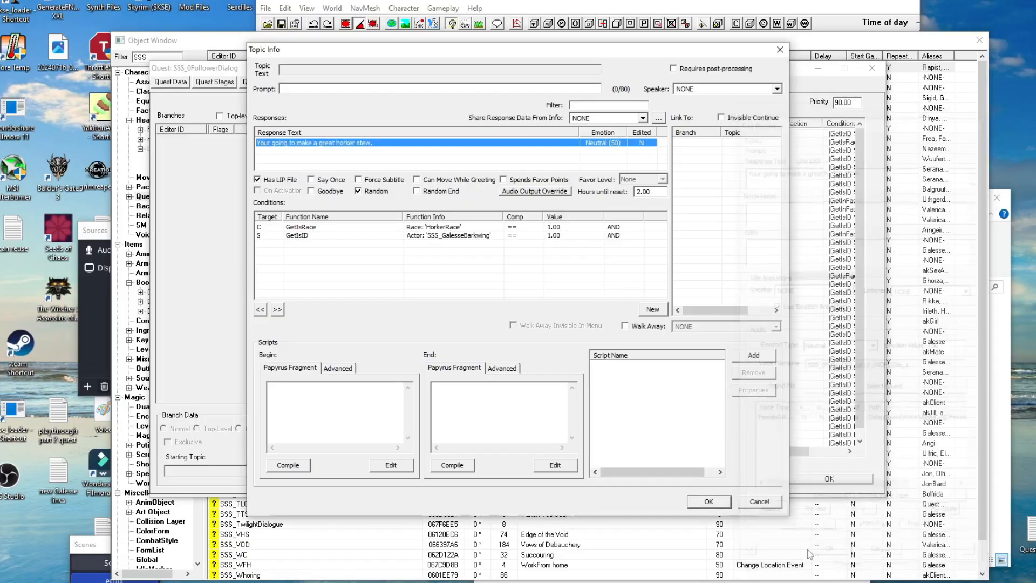
pyautogui.click(717, 502)
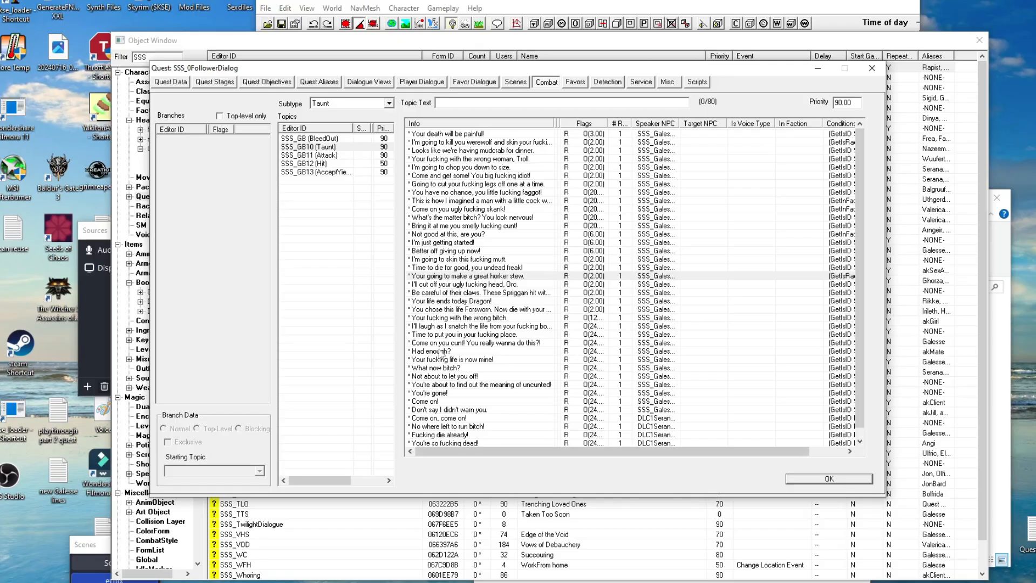
# Open the "Enough!" line of the SSS_GB11 Attack topic, inspect its GetIsID condition, and close the topic info.
pyautogui.click(320, 155)
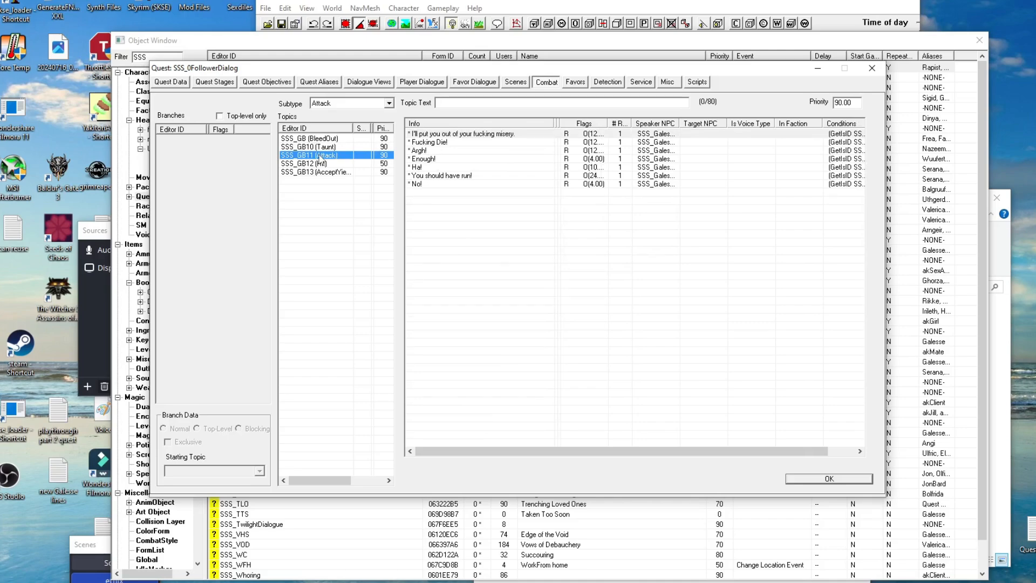
pyautogui.doubleClick(588, 158)
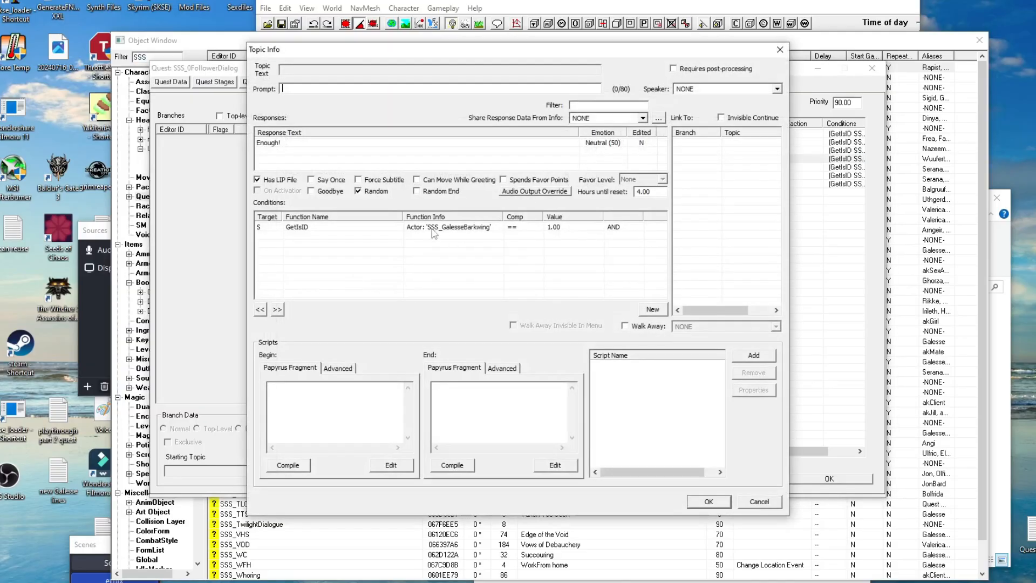
pyautogui.click(426, 227)
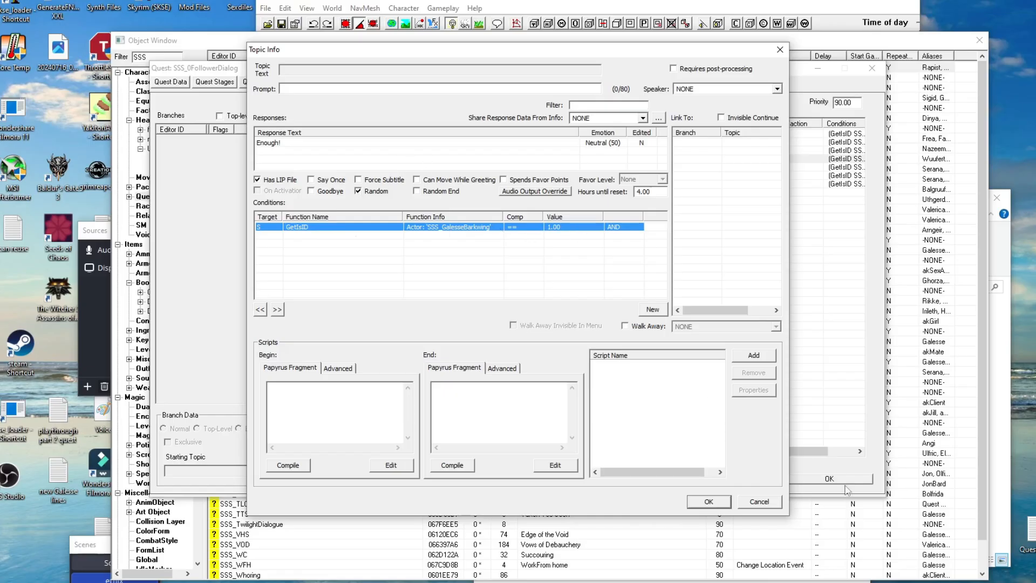
pyautogui.click(716, 503)
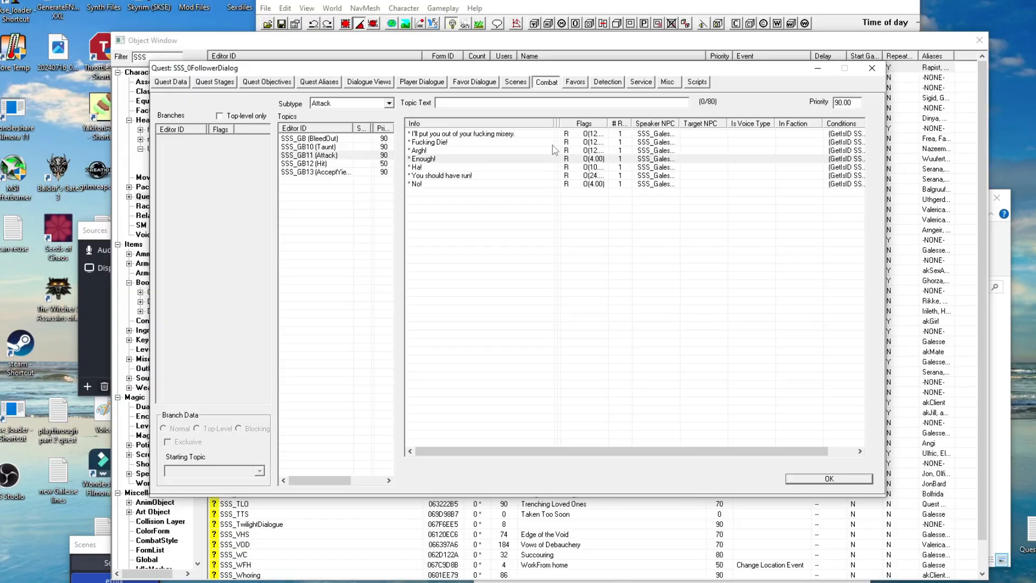
# Reopen the "Enough!" attack line, inspect the voice file entry of its response, and close both dialogs.
pyautogui.doubleClick(496, 160)
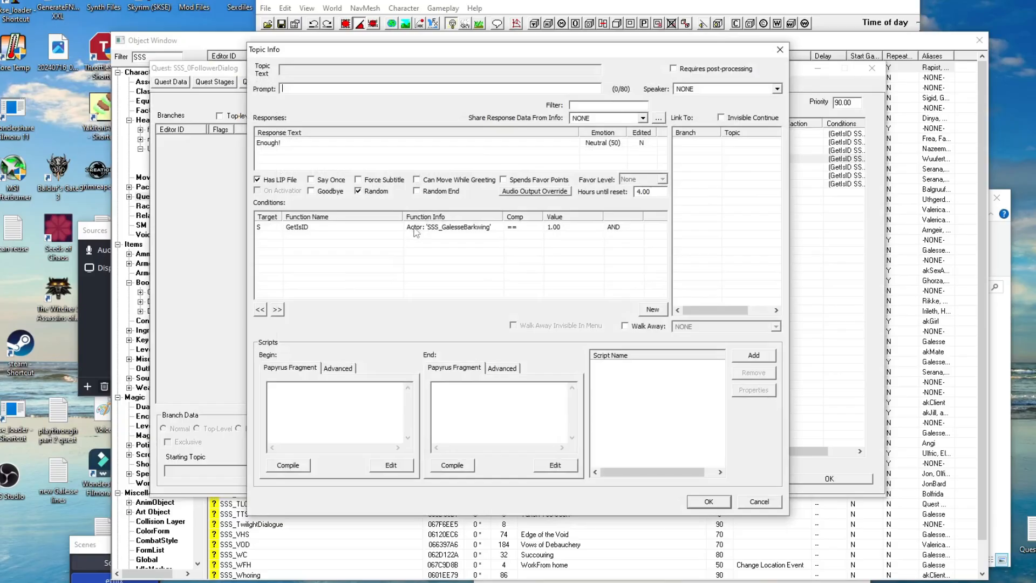
pyautogui.doubleClick(331, 144)
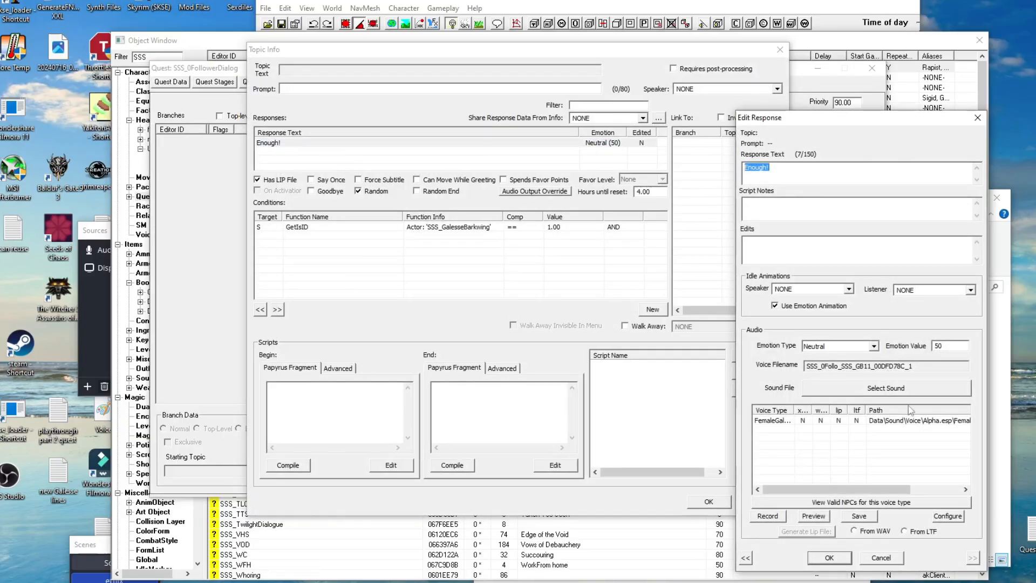
pyautogui.click(845, 422)
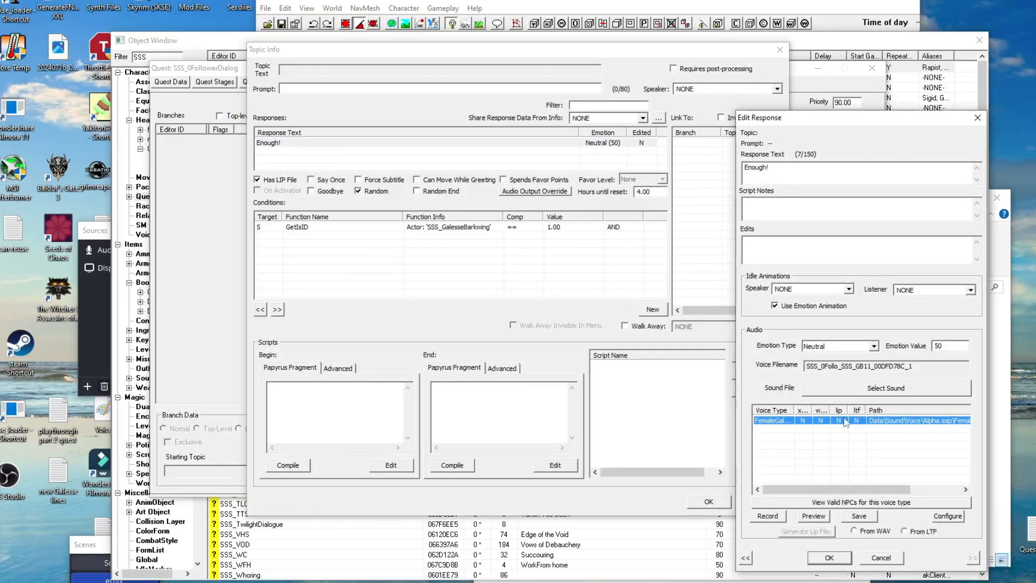
pyautogui.click(840, 556)
pyautogui.click(710, 503)
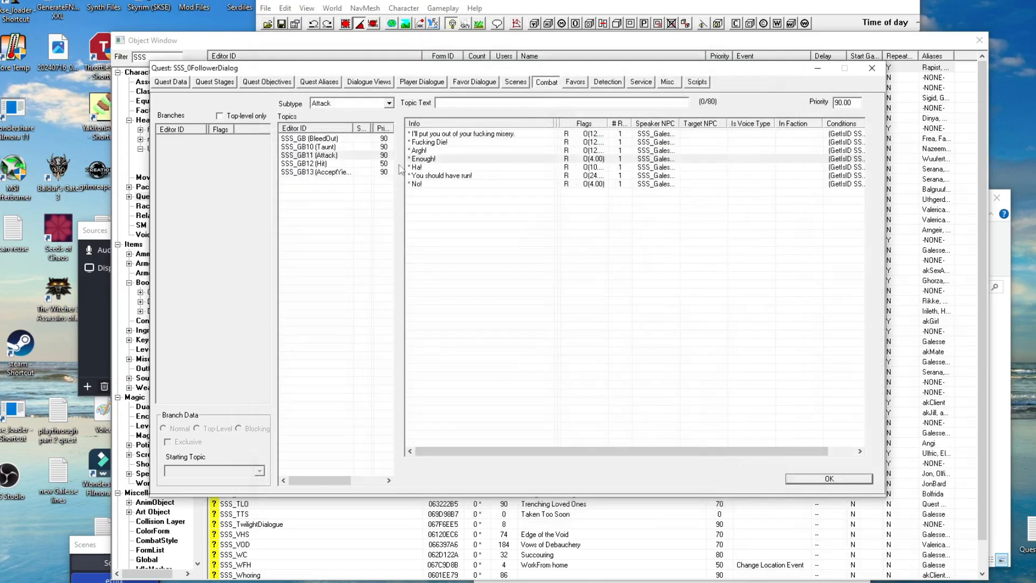
# Open the "That just pissed me off." line of the SSS_GB12 Hit topic, inspect its response's voice file entry, and close both dialogs.
pyautogui.click(338, 164)
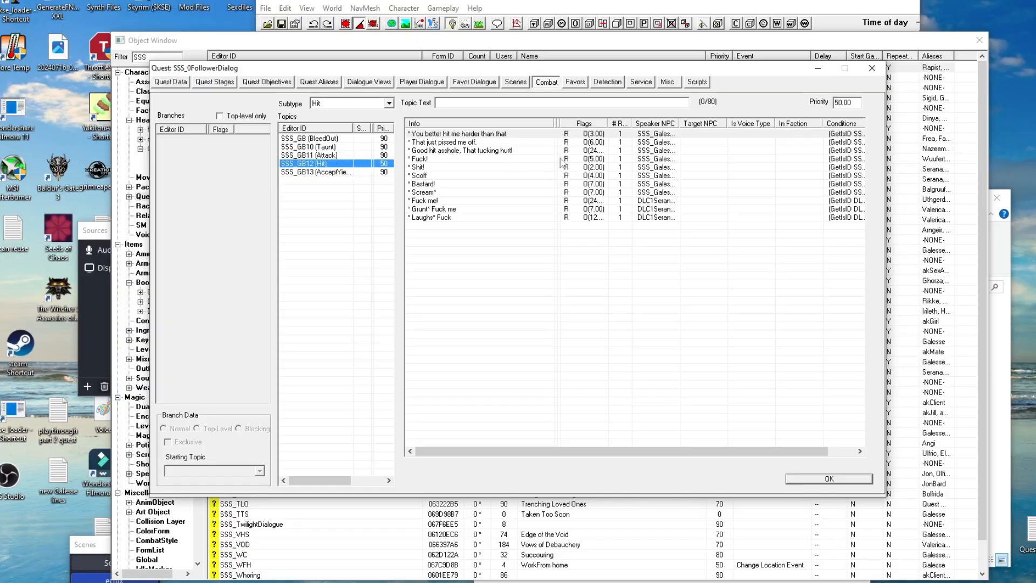
pyautogui.doubleClick(480, 142)
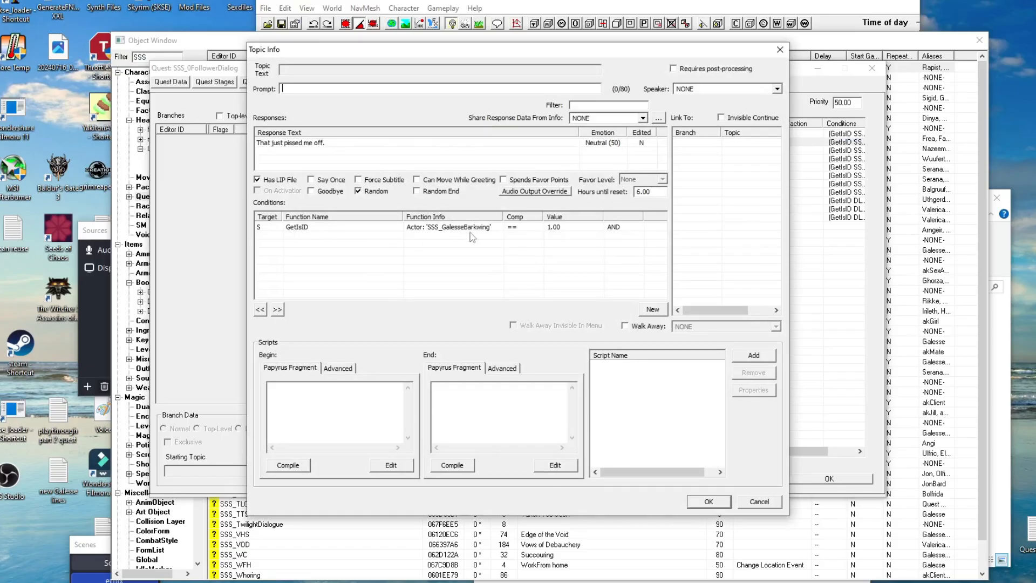
pyautogui.doubleClick(322, 145)
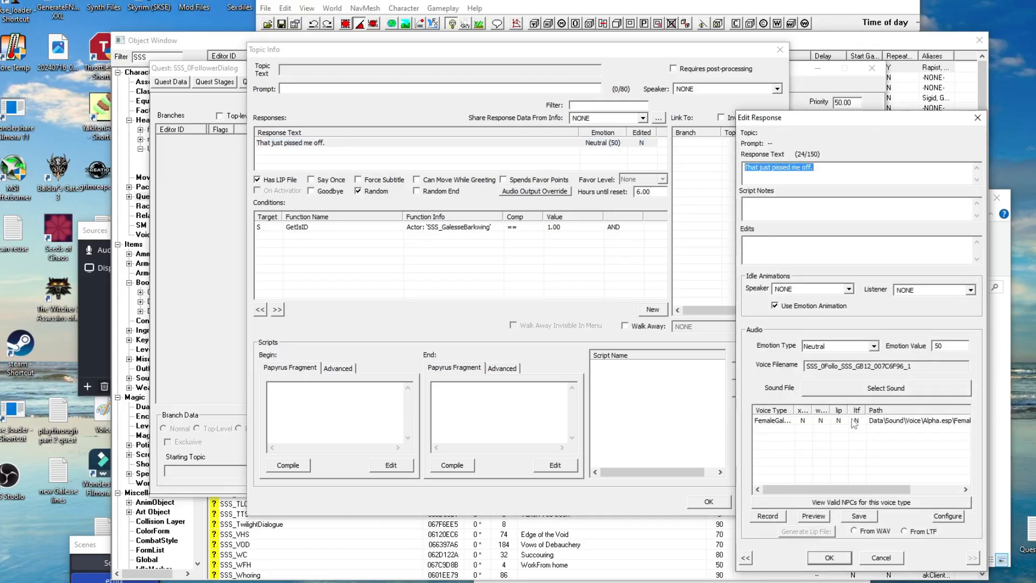
pyautogui.click(855, 421)
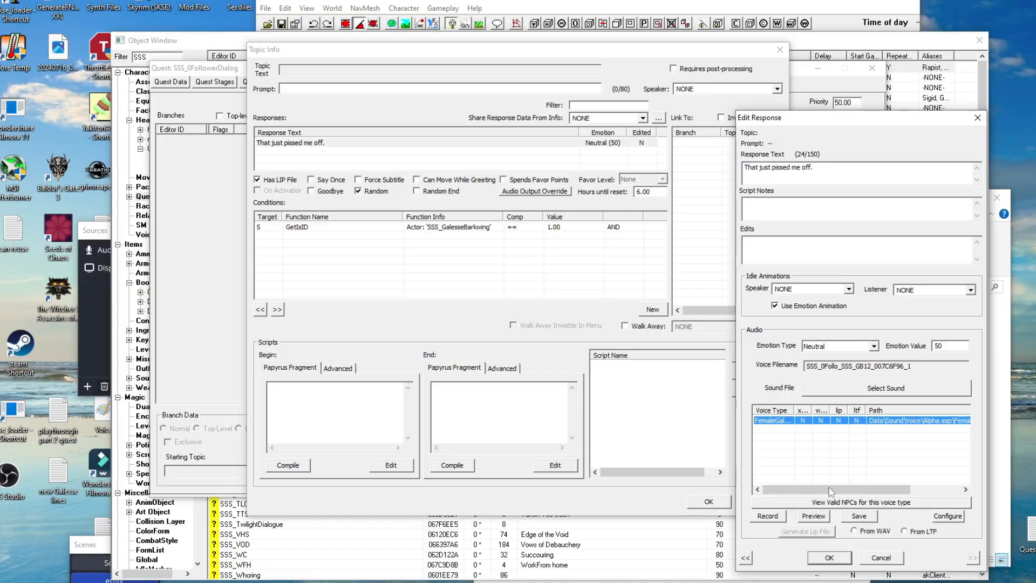
pyautogui.click(830, 558)
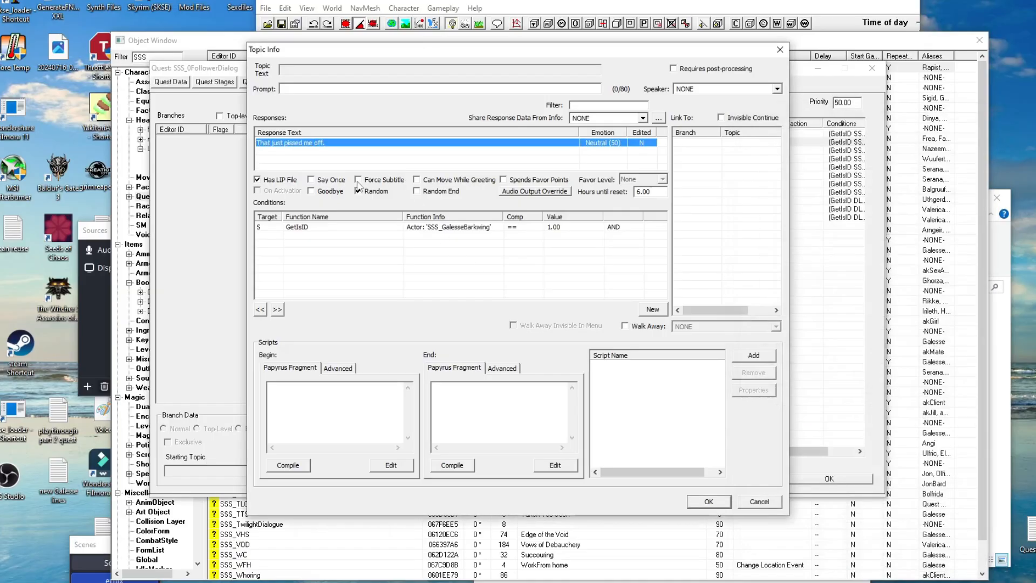
pyautogui.click(708, 502)
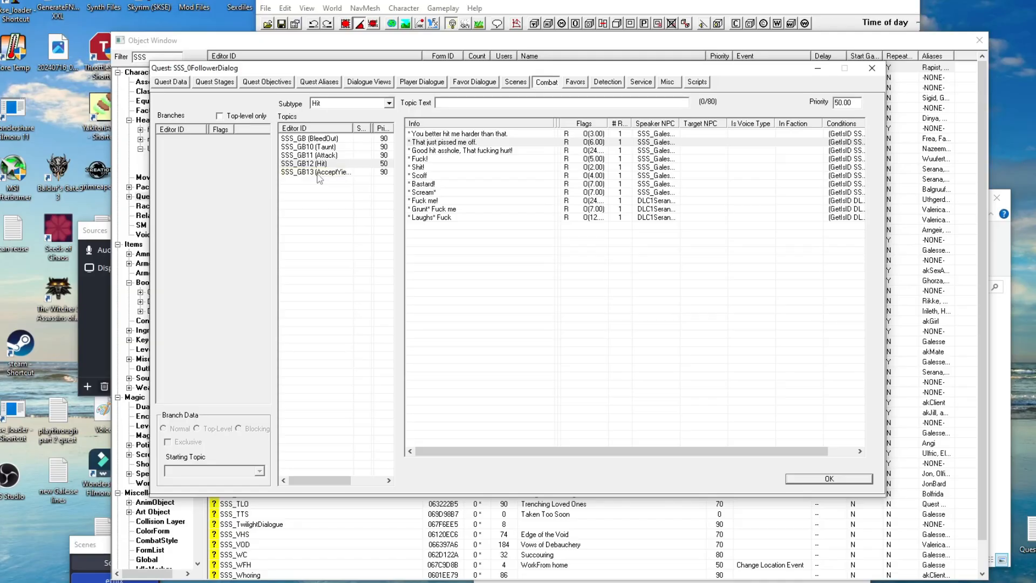
# Open the "I'm gonna be sick." line of the SSS_GB BleedOut topic and copy its GetIsID condition.
pyautogui.click(324, 139)
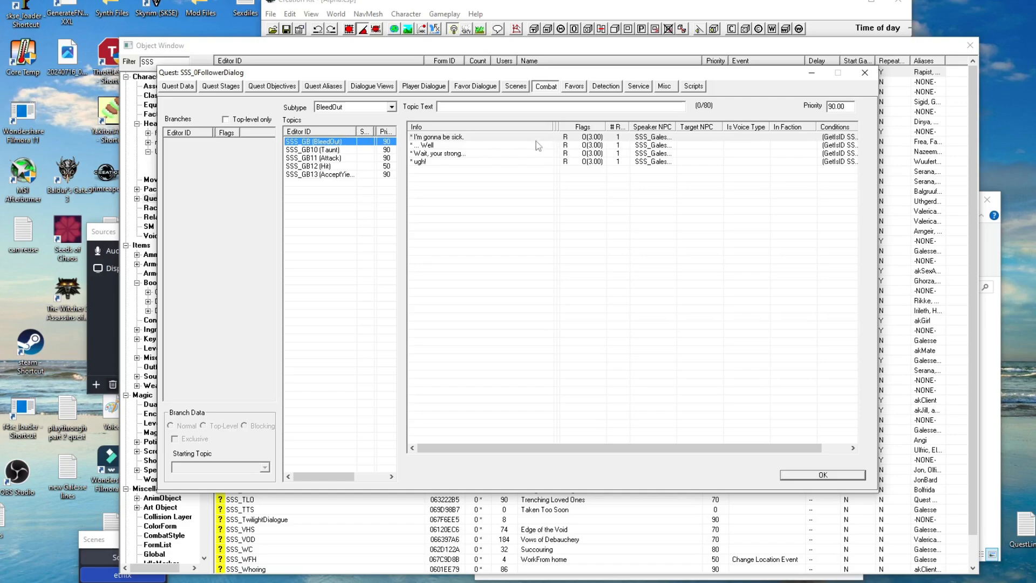
pyautogui.doubleClick(594, 137)
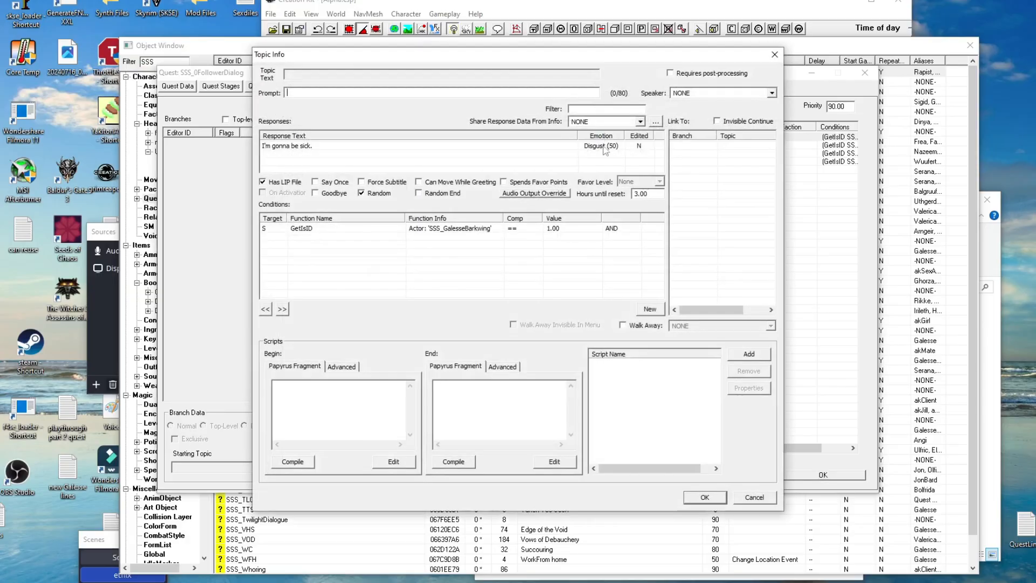
pyautogui.click(390, 229)
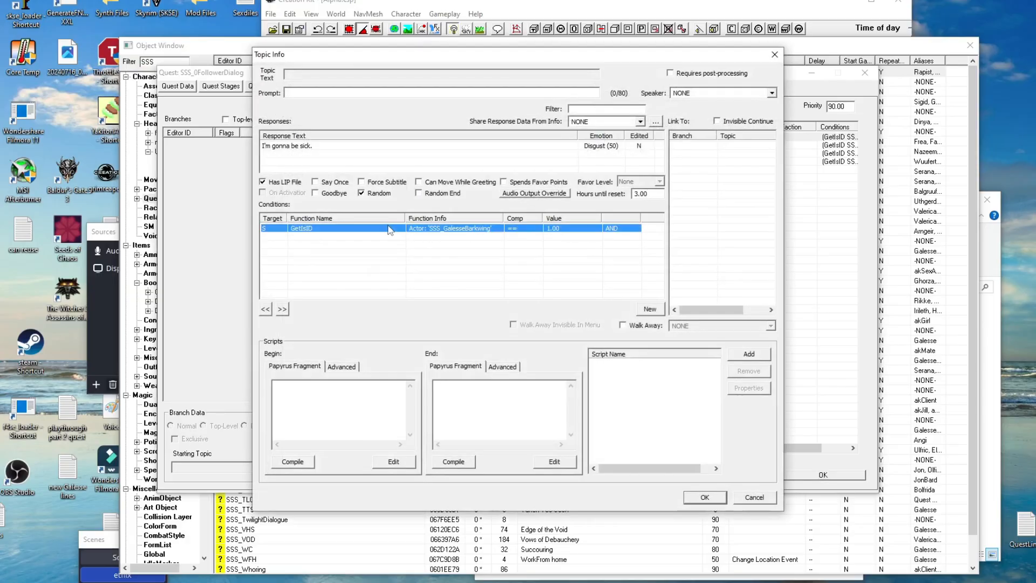
pyautogui.rightClick(390, 230)
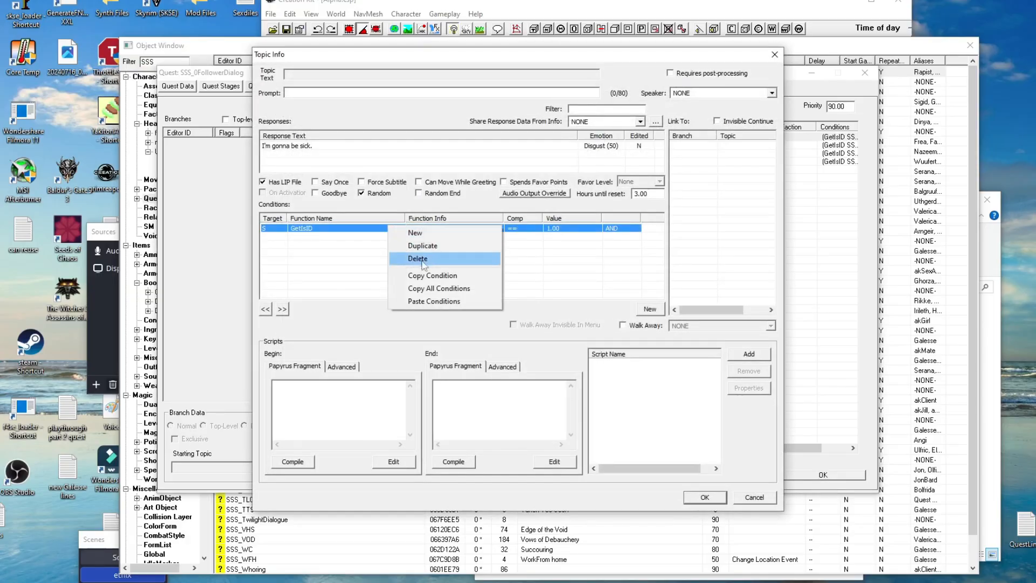
pyautogui.click(437, 276)
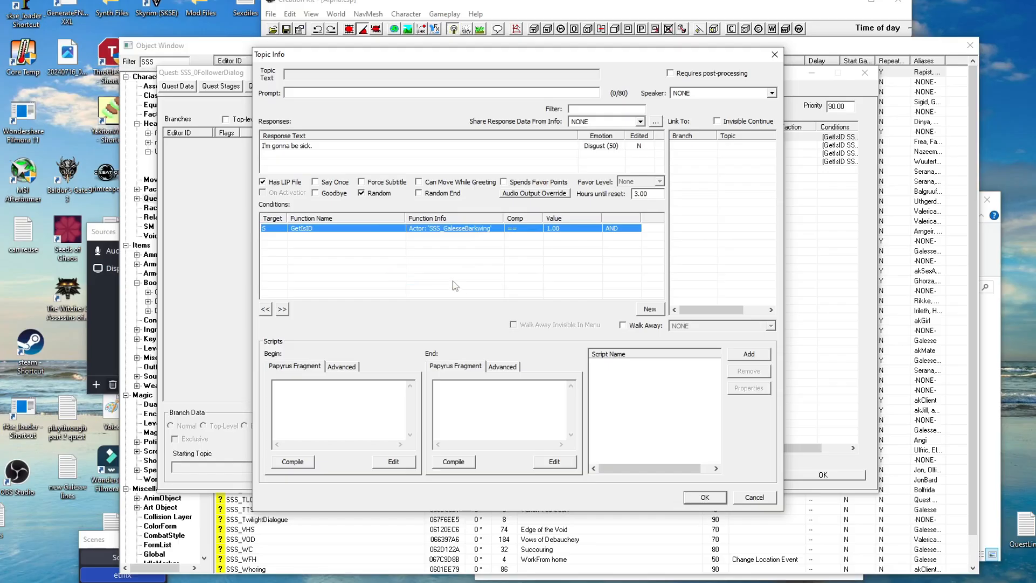
# Inspect the voice file entry of the "I'm gonna be sick." response, and accept both the response and topic info dialogs.
pyautogui.doubleClick(335, 146)
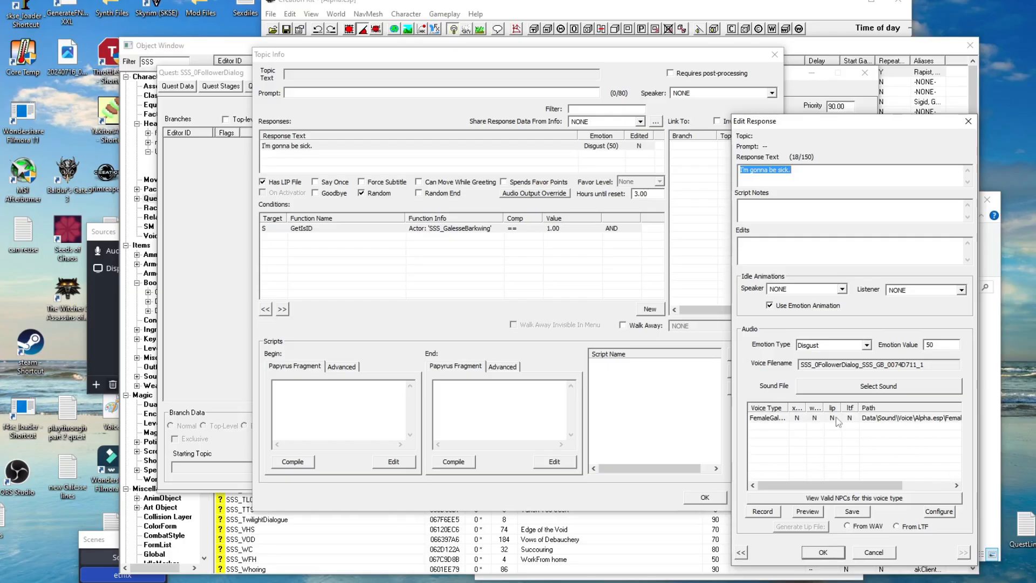
pyautogui.click(838, 419)
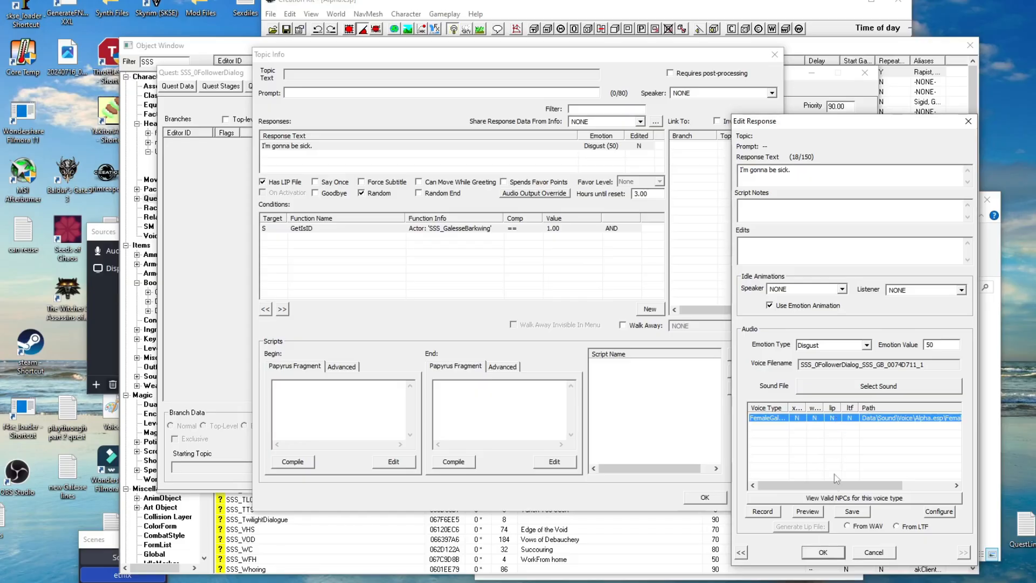
pyautogui.click(821, 553)
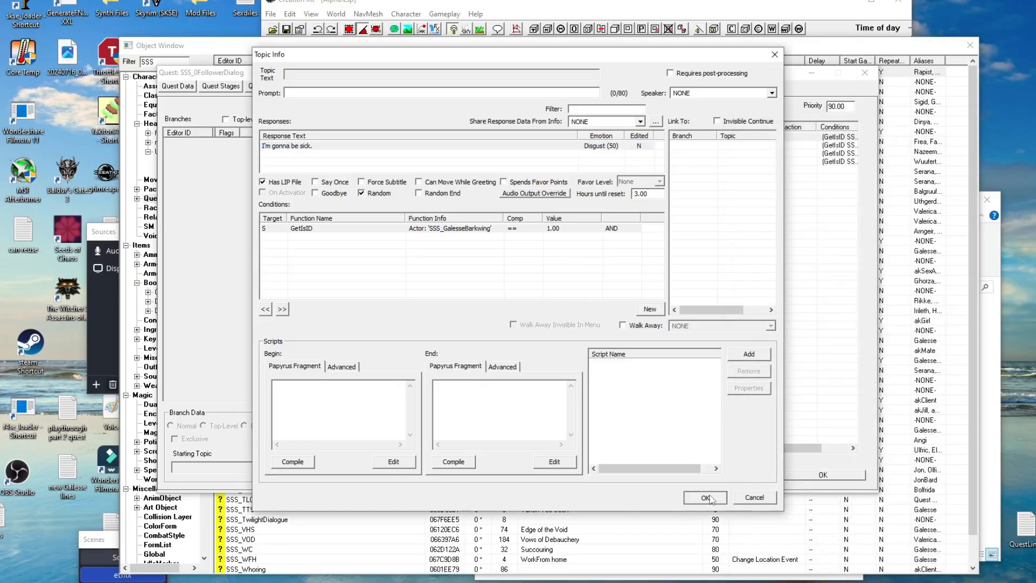
pyautogui.click(705, 497)
# Open the "ugh!" bleedout line, inspect its response's voice file entry, cancel the response dialog, and select the line's GetIsID condition.
pyautogui.doubleClick(514, 161)
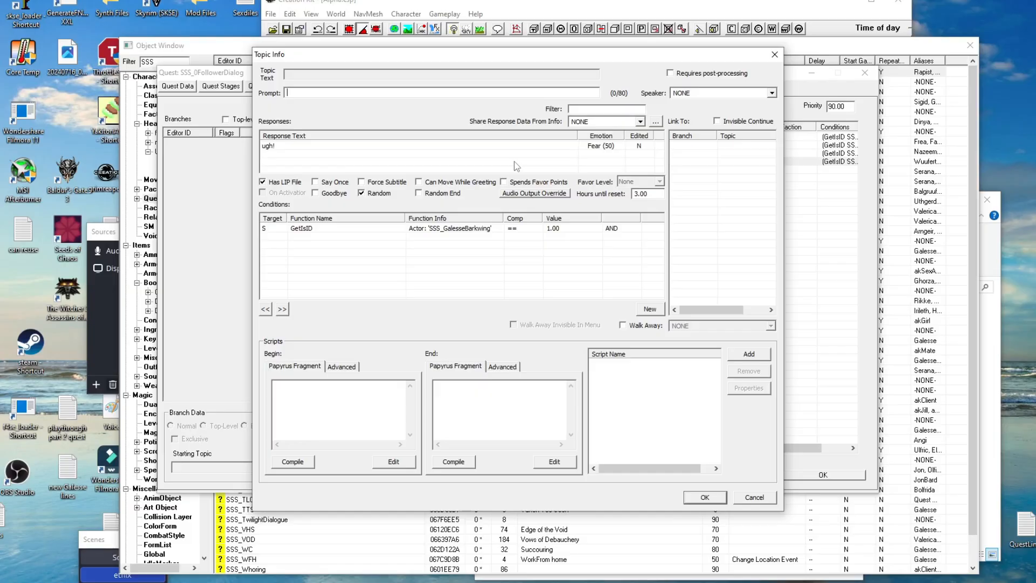
pyautogui.doubleClick(426, 150)
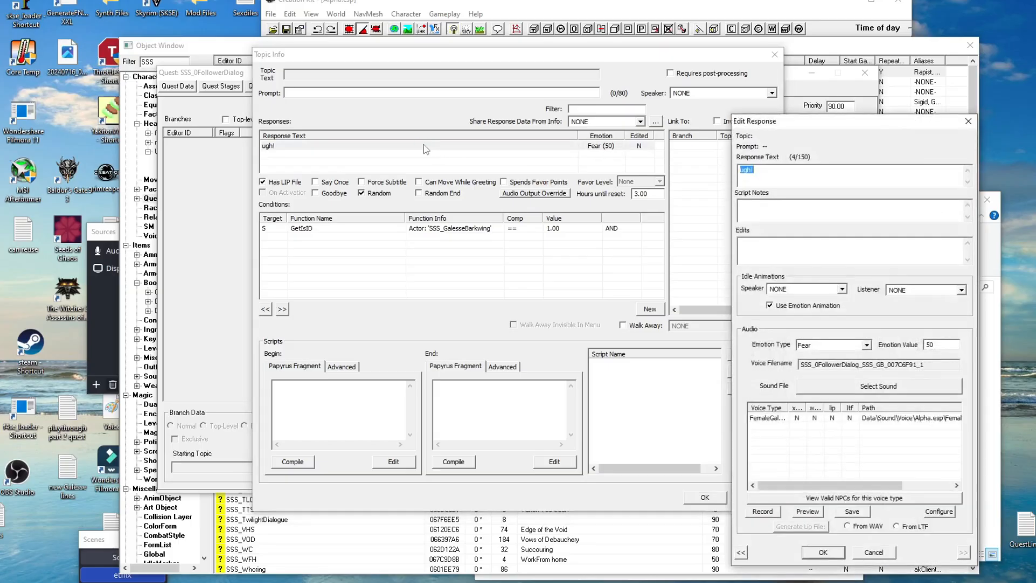
pyautogui.click(824, 418)
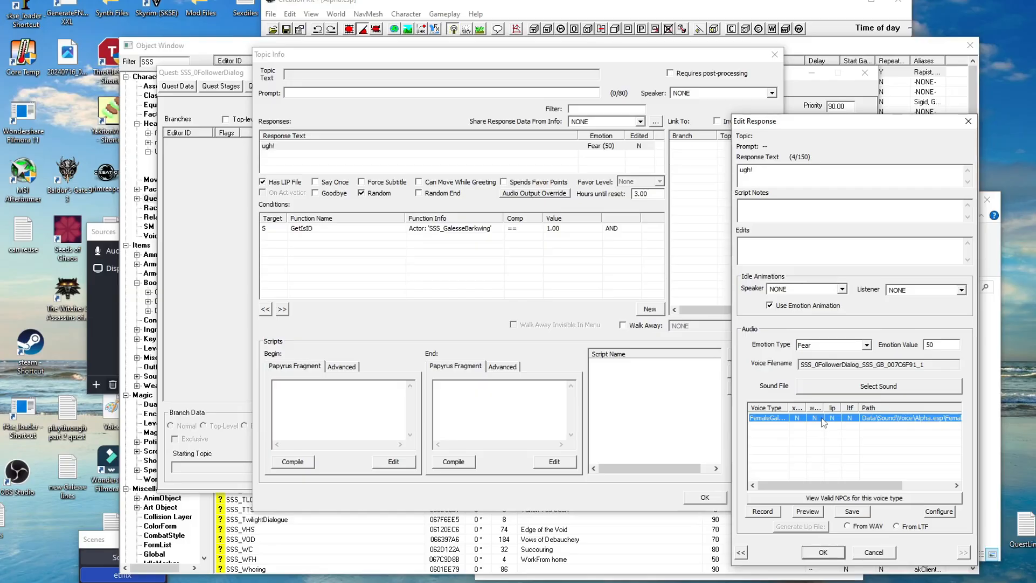
pyautogui.click(874, 552)
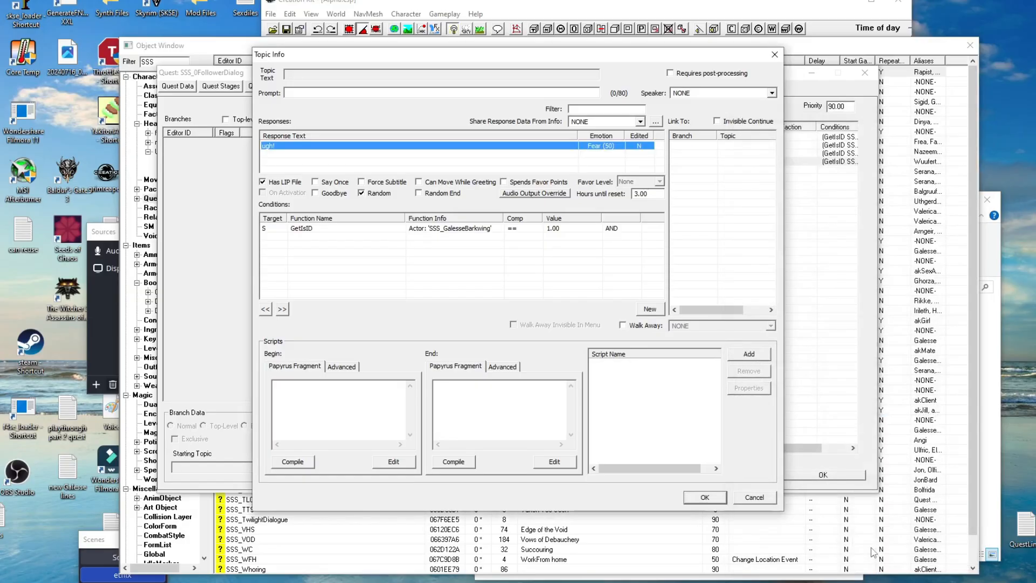
pyautogui.click(483, 230)
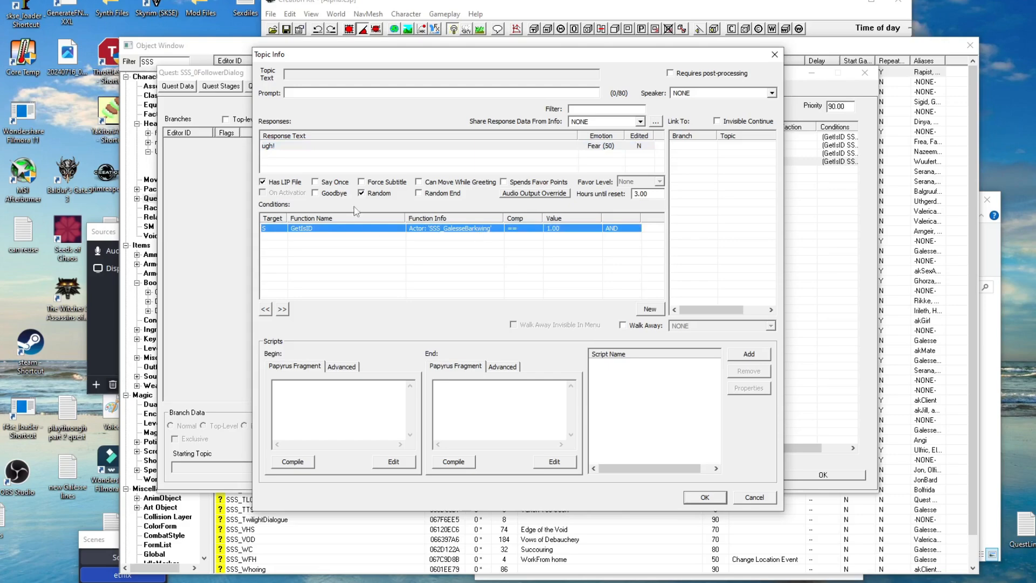